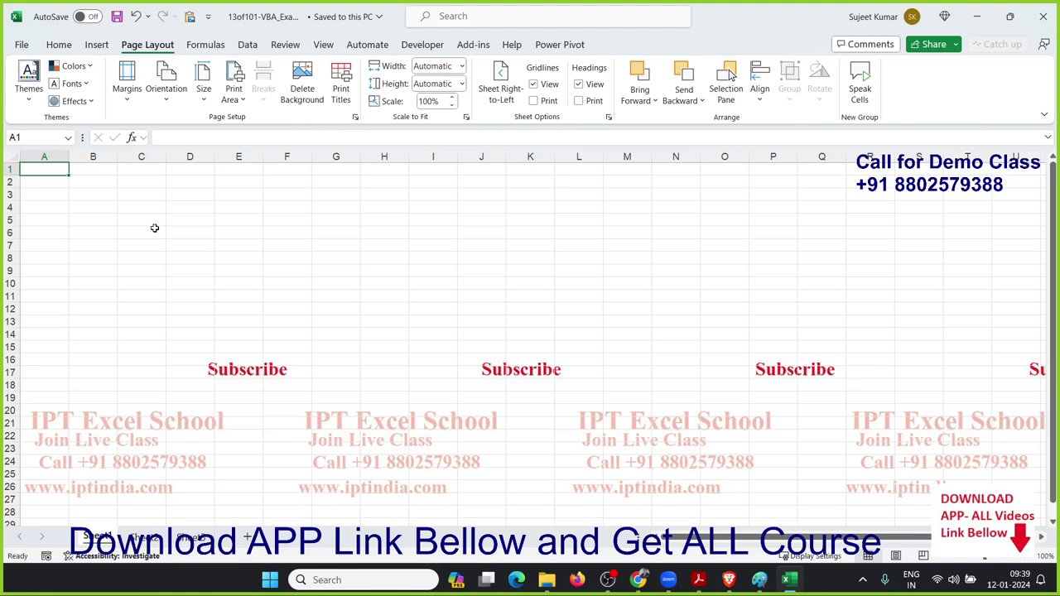
# Enter 25, 62 and 25 in cells A4:A6.
pyautogui.press('alt')
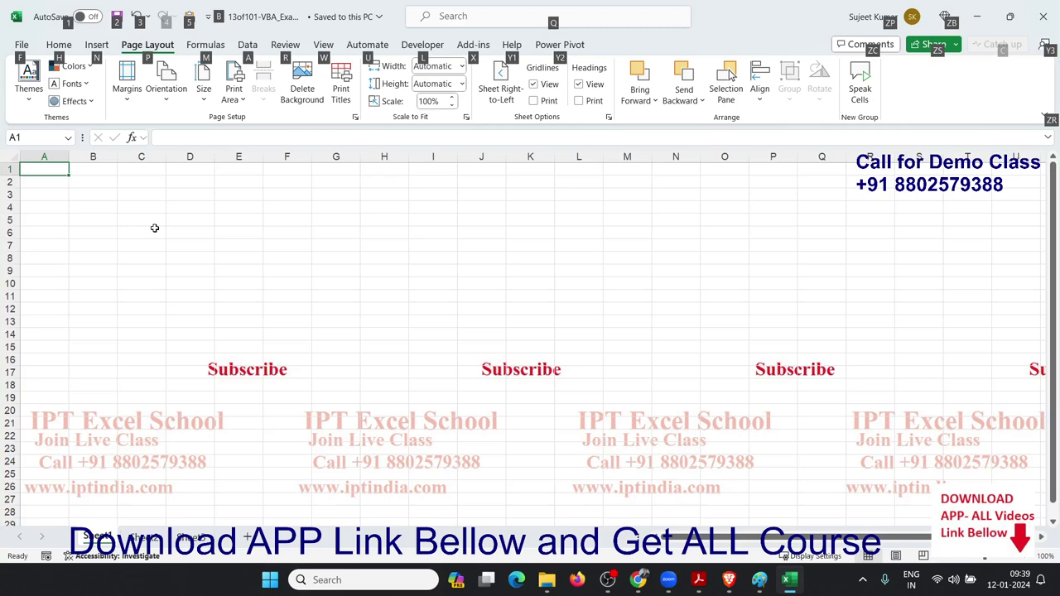
pyautogui.click(81, 184)
pyautogui.click(52, 204)
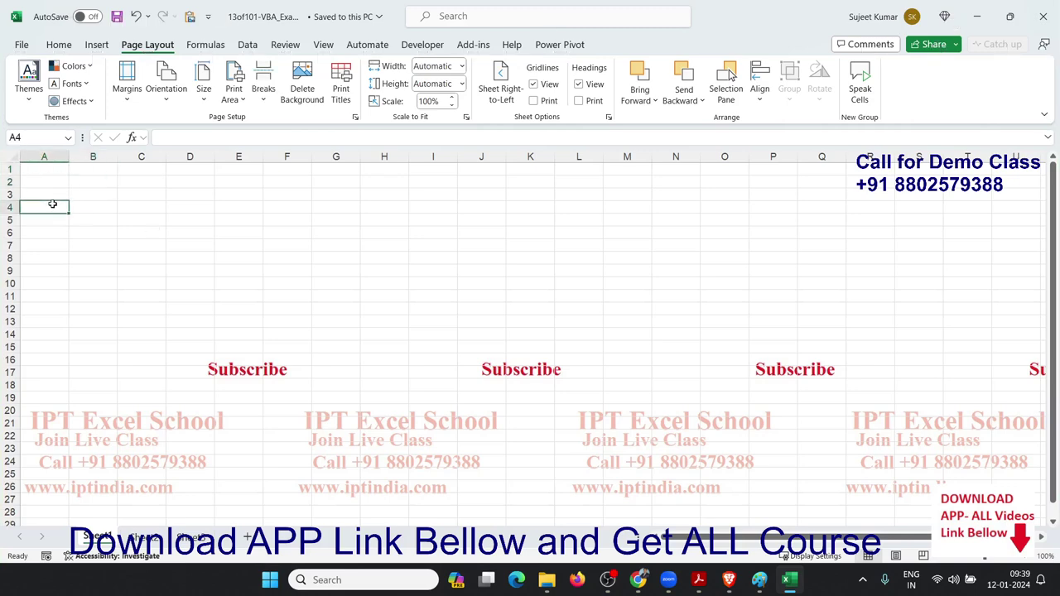
pyautogui.write('25')
pyautogui.press('Return')
pyautogui.write('62')
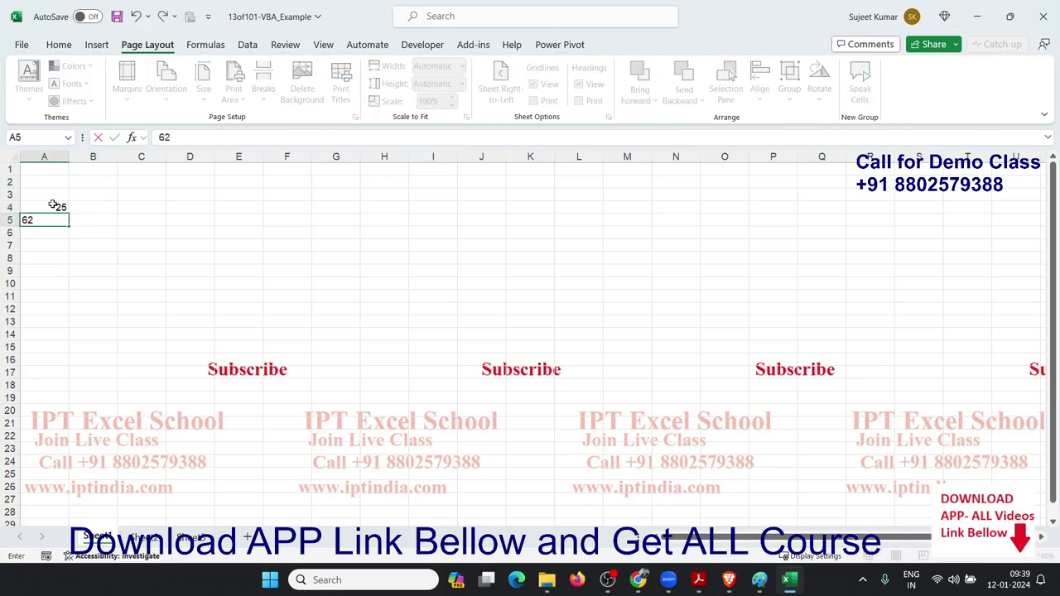
pyautogui.press('Return')
pyautogui.write('25')
pyautogui.press('Return')
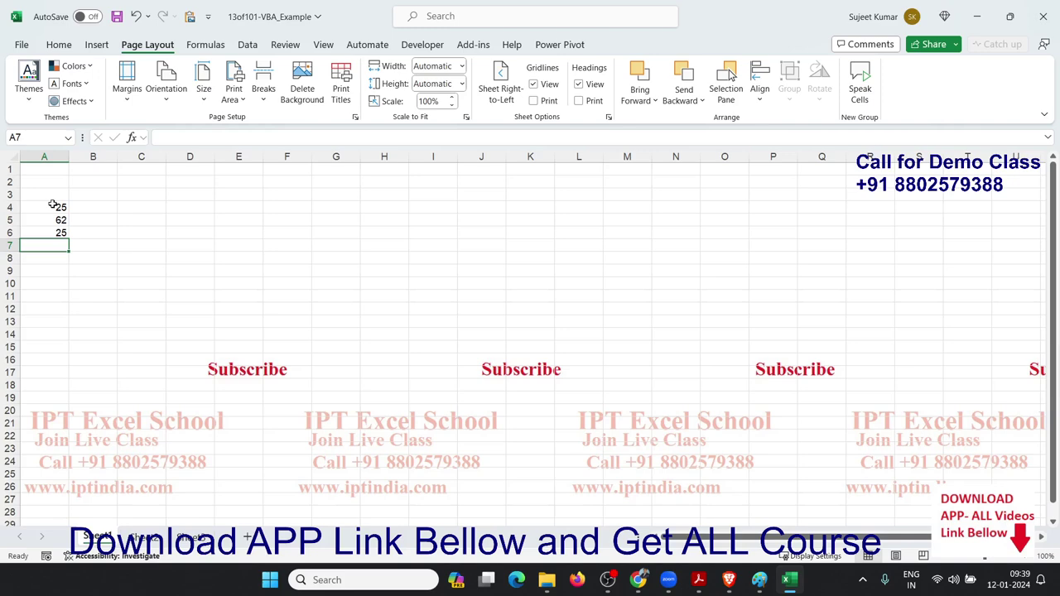
# Clear A4:A6, enter 52 in A4 and clear it again, ending on B5.
pyautogui.press('Up')
pyautogui.press('Up')
pyautogui.press('Up')
pyautogui.hotkey('shift', 'Down')
pyautogui.hotkey('shift', 'Down')
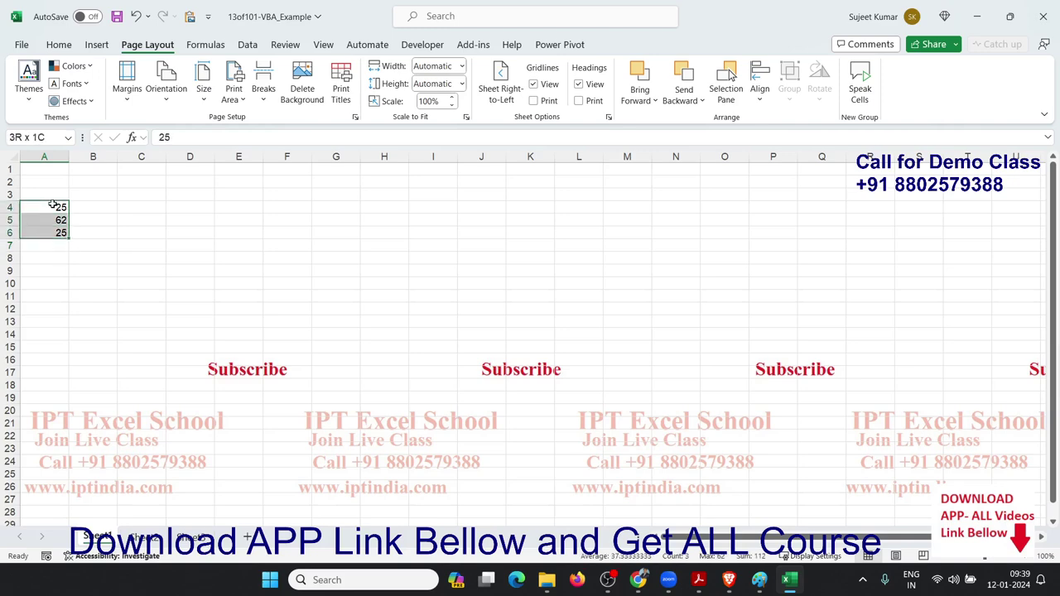
pyautogui.press('Delete')
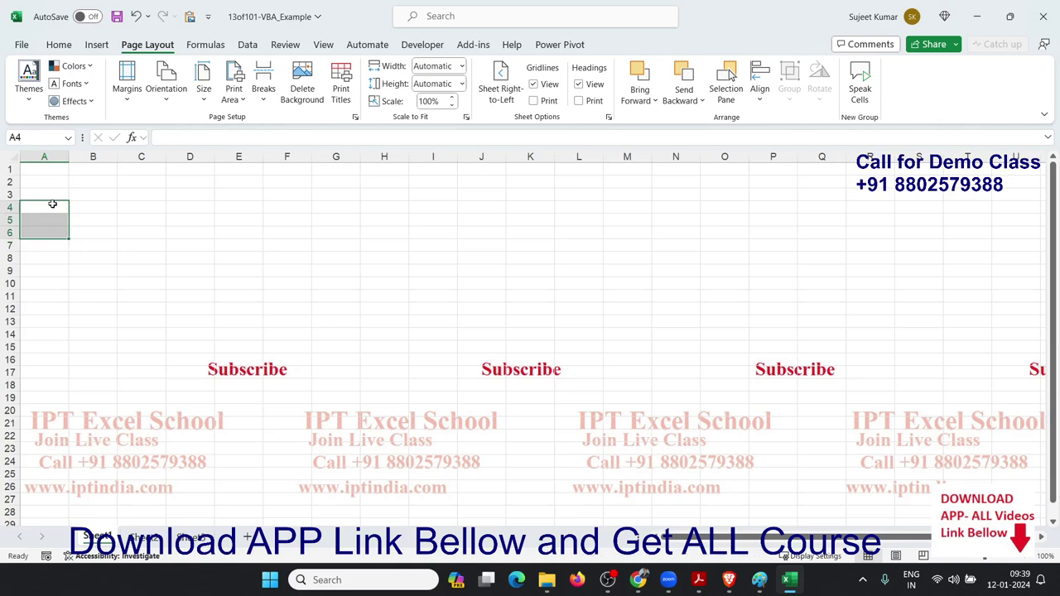
pyautogui.write('52')
pyautogui.press('Return')
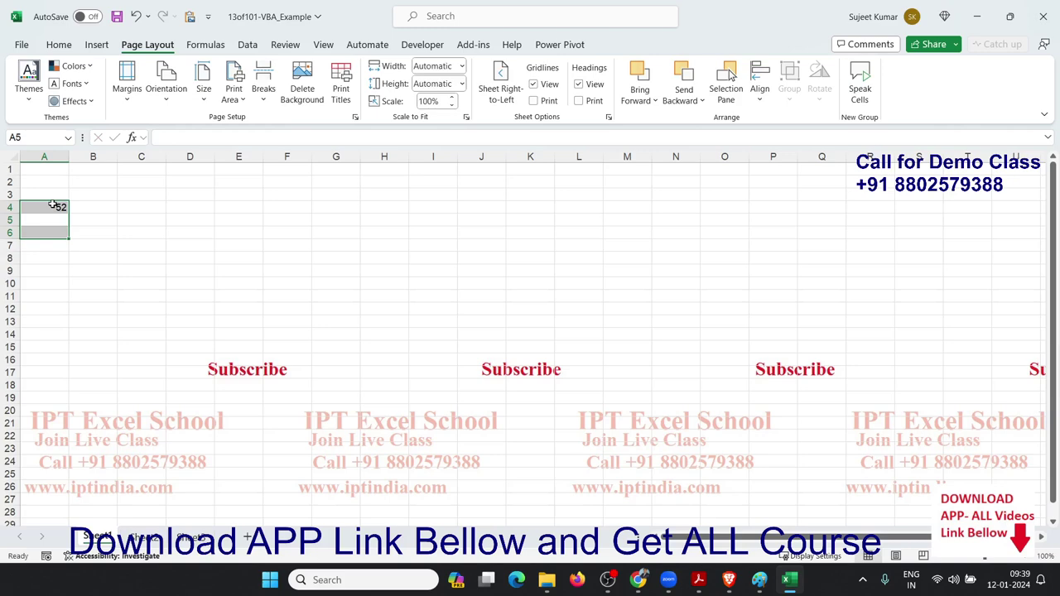
pyautogui.press('Delete')
pyautogui.click(96, 217)
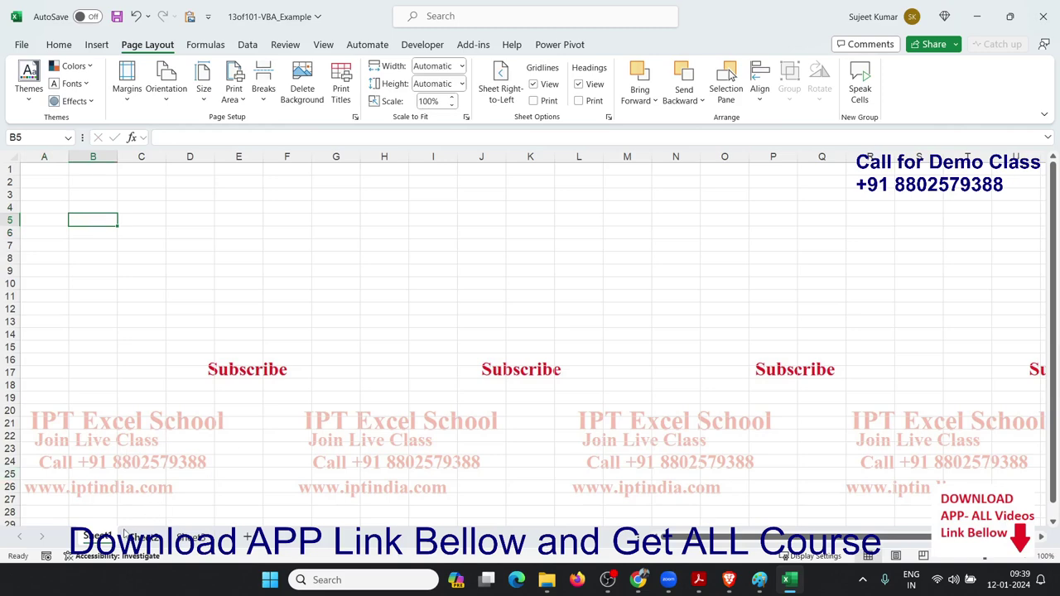
# Open Sheet1's code module and create a Worksheet_Change procedure stub.
pyautogui.rightClick(98, 537)
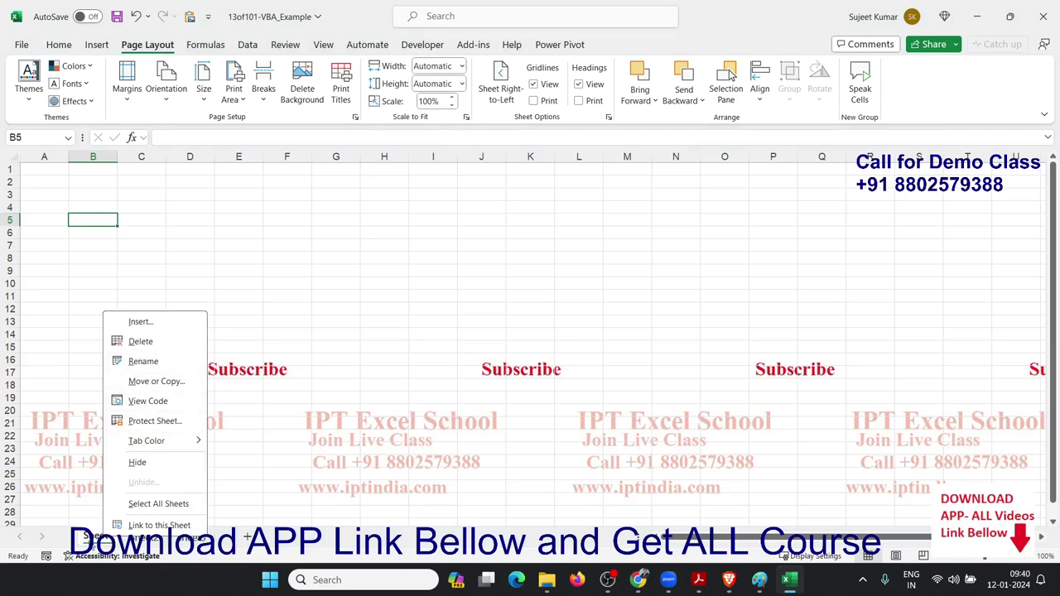
pyautogui.rightClick(91, 537)
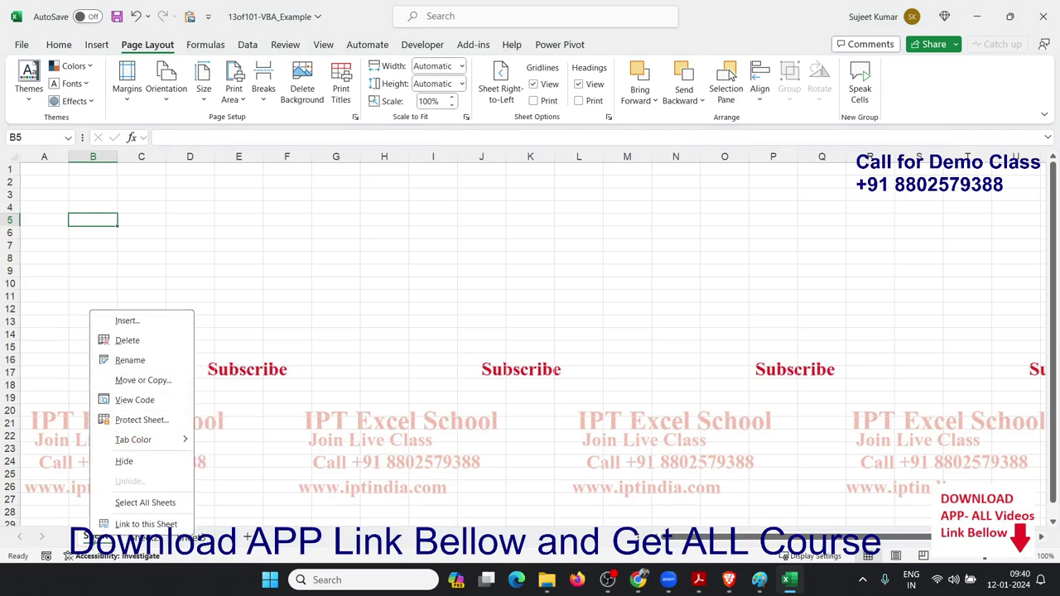
pyautogui.click(137, 401)
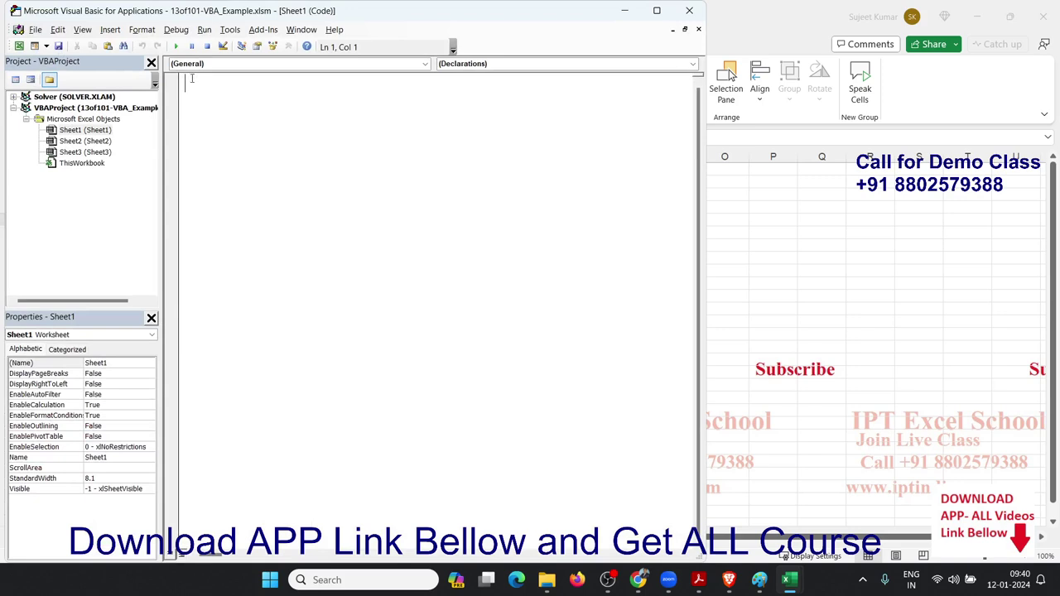
pyautogui.click(201, 64)
pyautogui.click(205, 85)
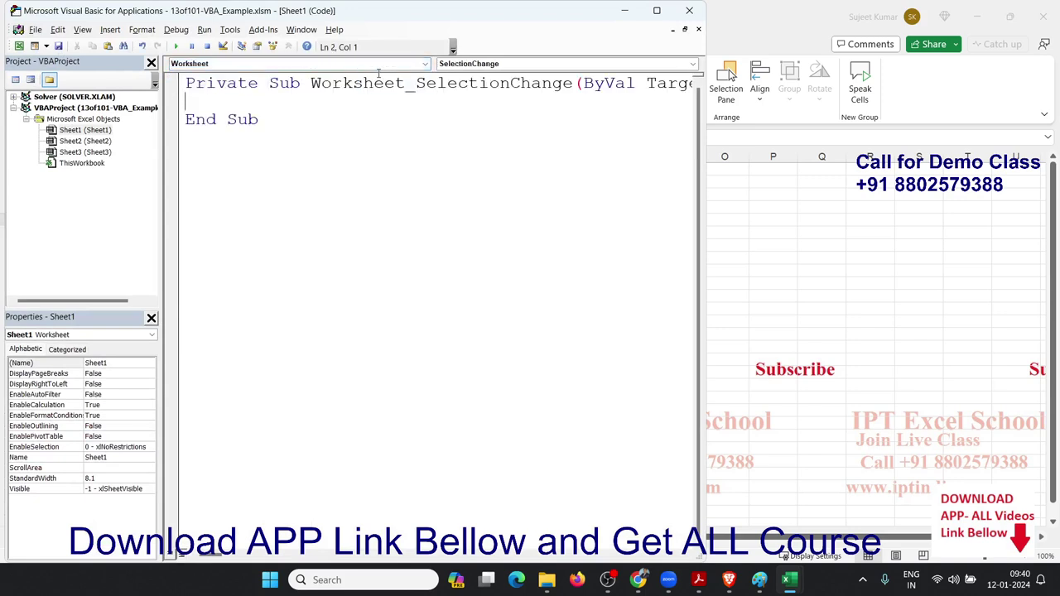
pyautogui.click(463, 66)
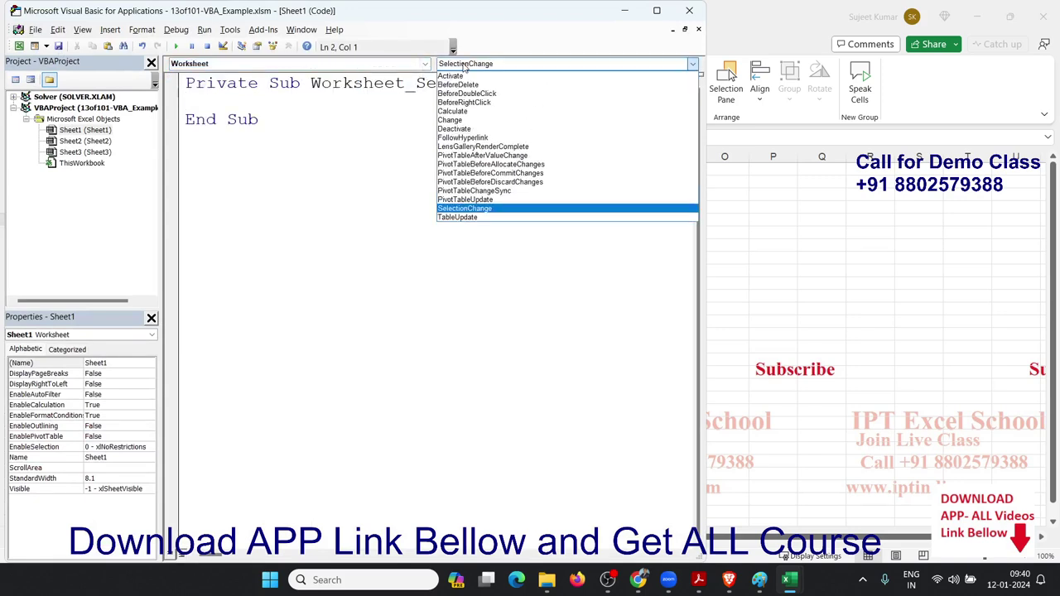
pyautogui.click(461, 121)
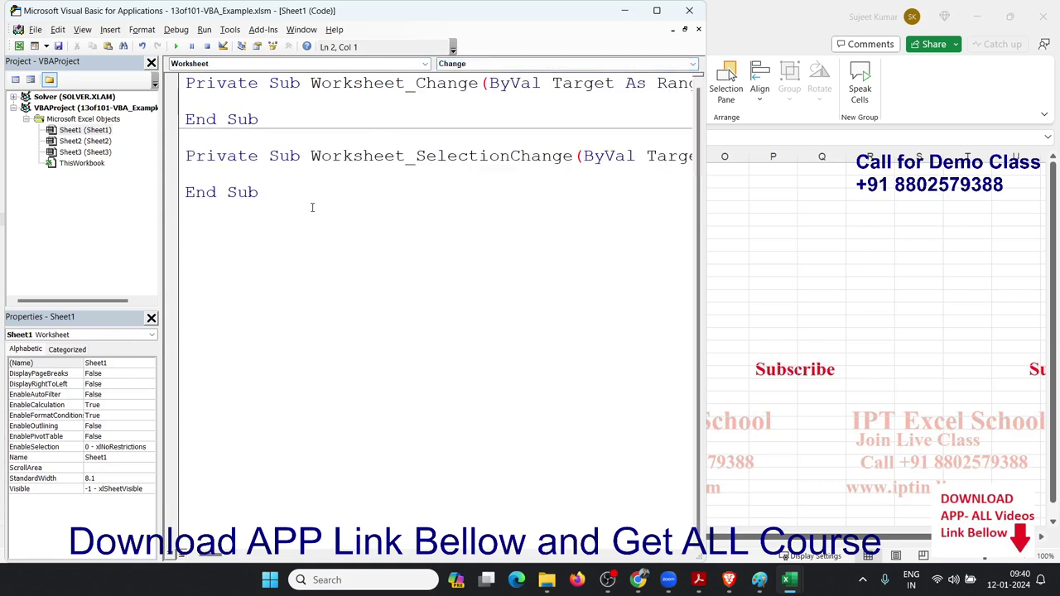
# Delete the SelectionChange stub, put ActiveWorkbook.Save inside Worksheet_Change, and return to Excel.
pyautogui.moveTo(310, 206); pyautogui.dragTo(186, 156)
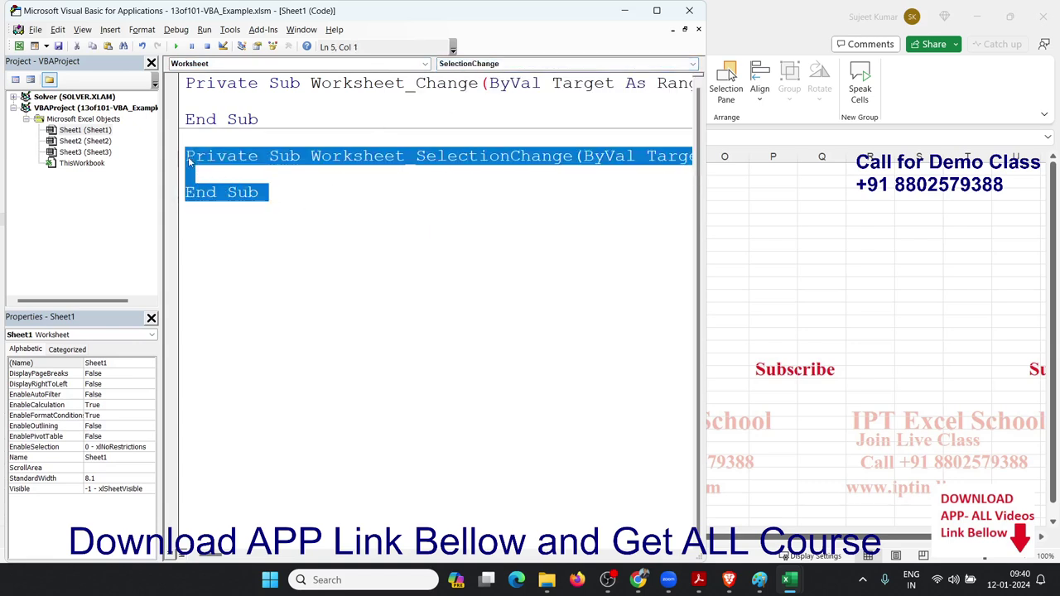
pyautogui.press('Delete')
pyautogui.press('Up')
pyautogui.press('Up')
pyautogui.press('Up')
pyautogui.press('Return')
pyautogui.press('Return')
pyautogui.press('Return')
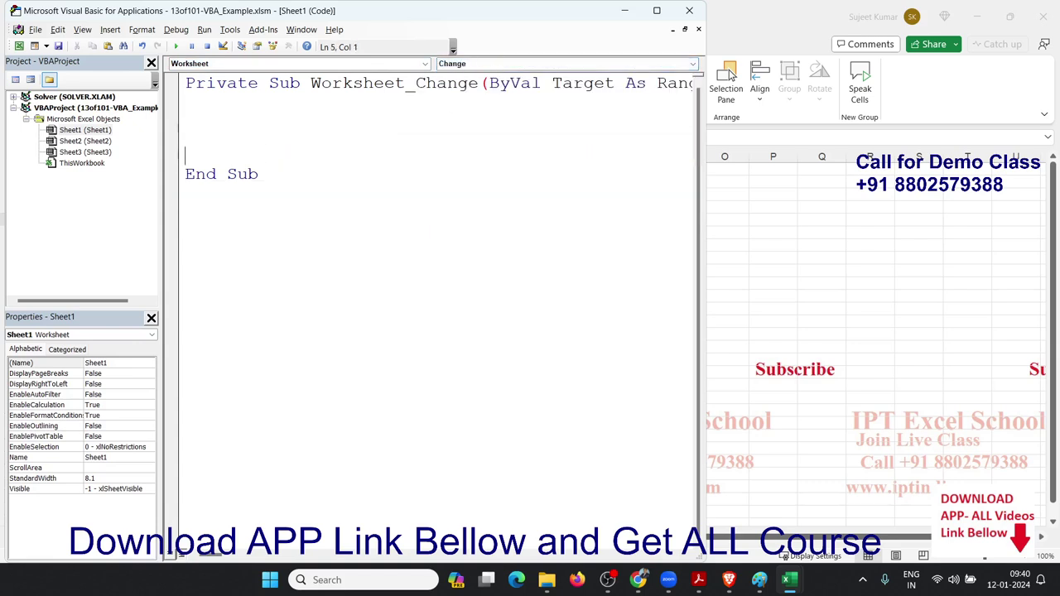
pyautogui.press('Up')
pyautogui.press('Up')
pyautogui.write('active')
pyautogui.write('workbo')
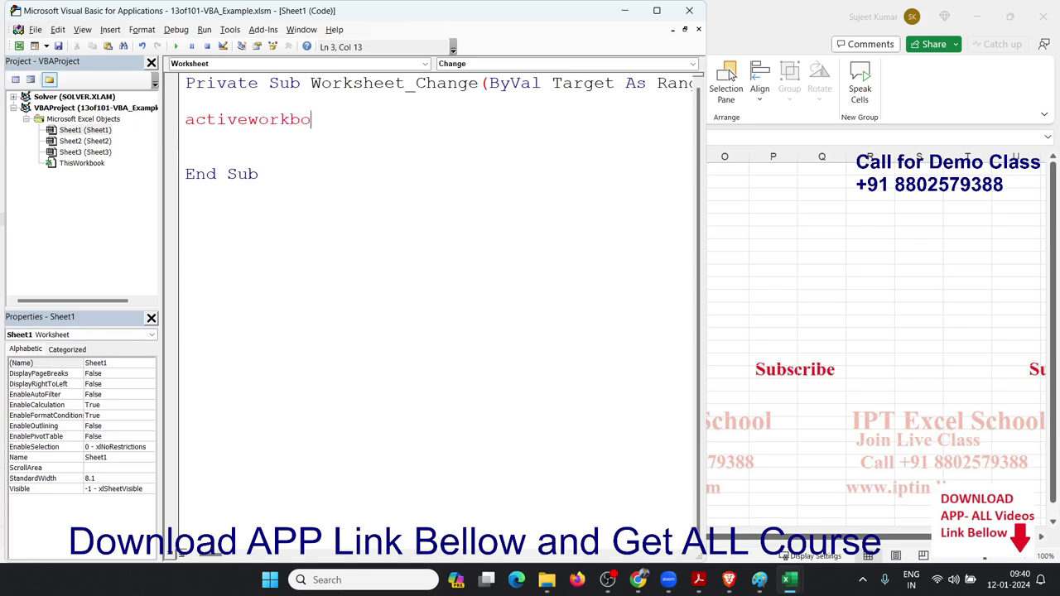
pyautogui.write('ok.sa')
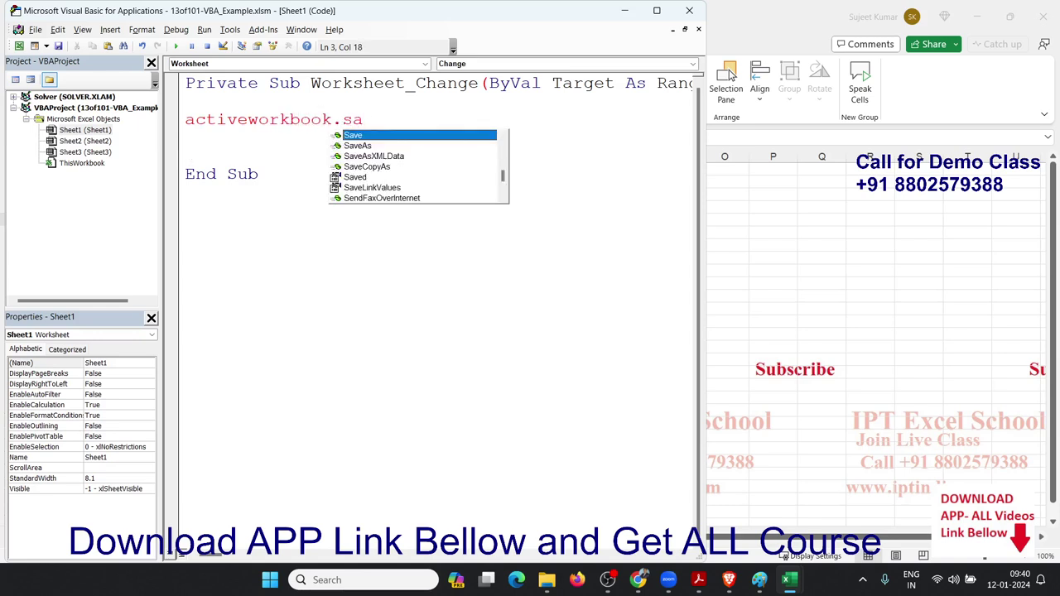
pyautogui.press('Tab')
pyautogui.click(227, 174)
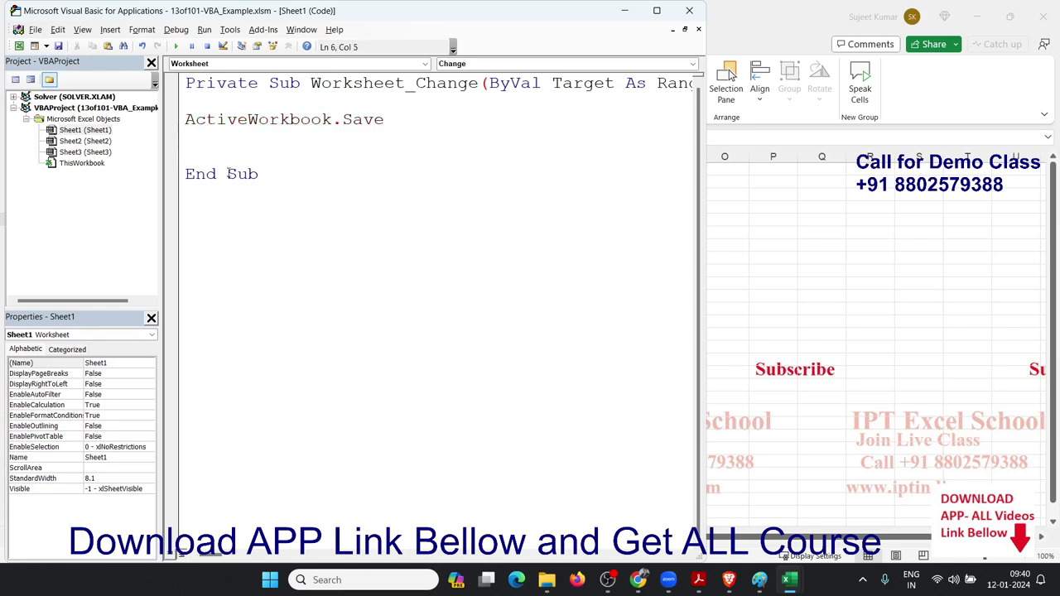
pyautogui.click(753, 273)
# Enter 52, 62, 63, 363 and 6526 down column C from C4 to C8.
pyautogui.click(147, 211)
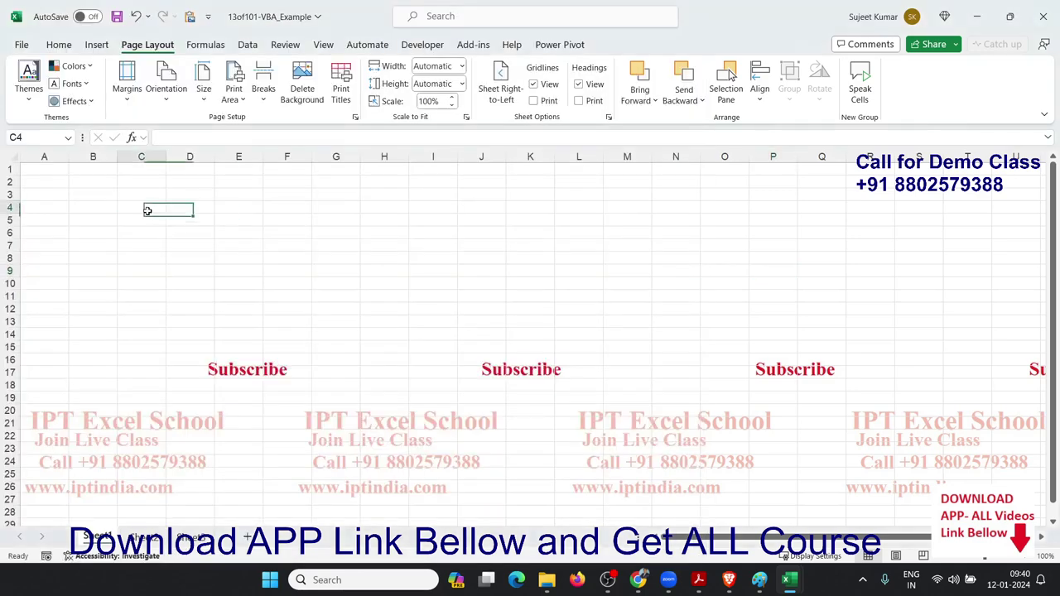
pyautogui.write('52')
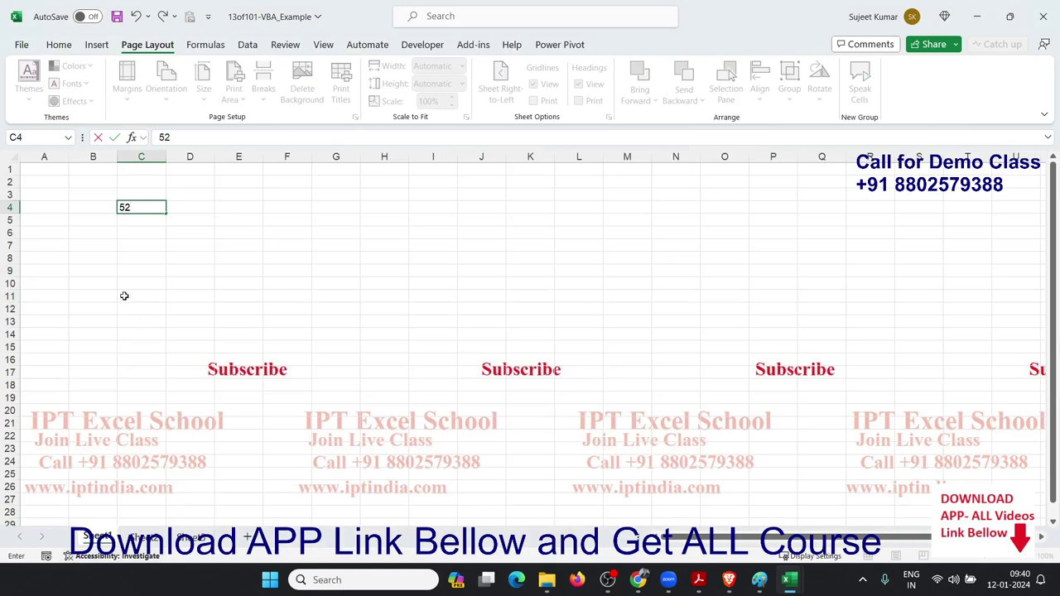
pyautogui.press('Return')
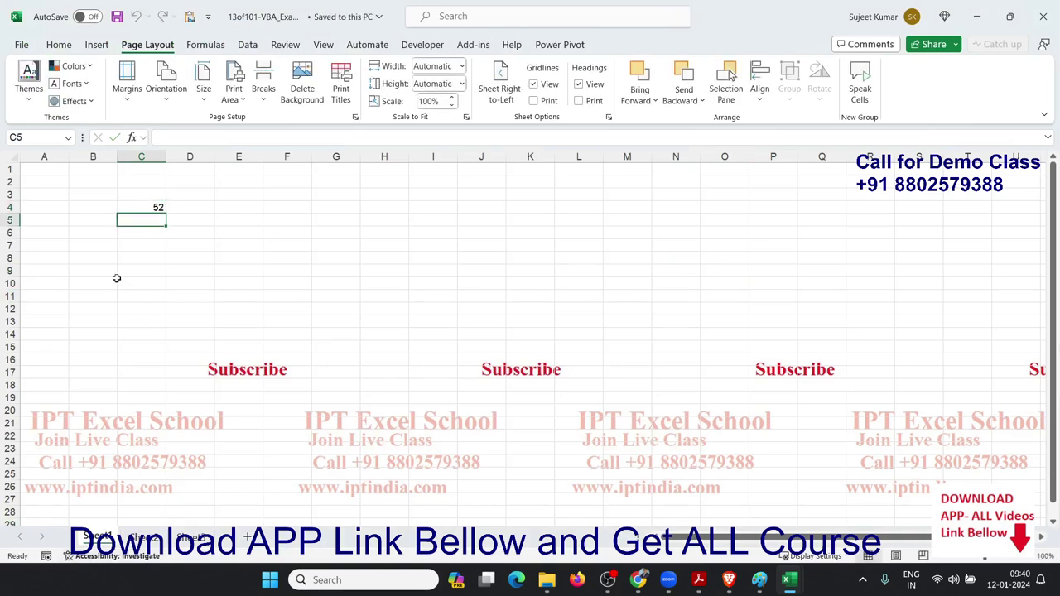
pyautogui.write('62')
pyautogui.press('Return')
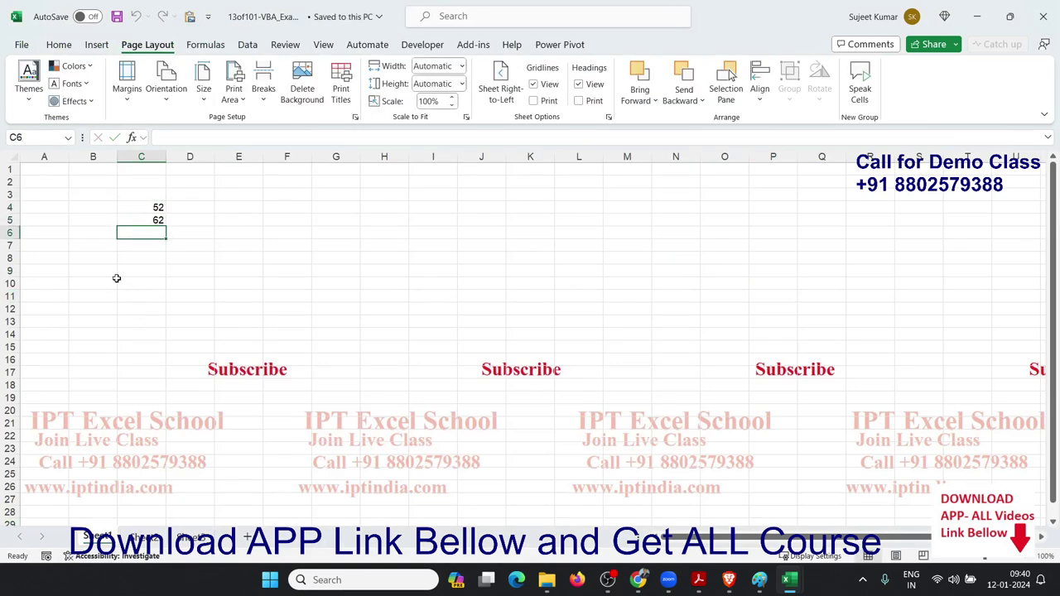
pyautogui.write('63')
pyautogui.press('Return')
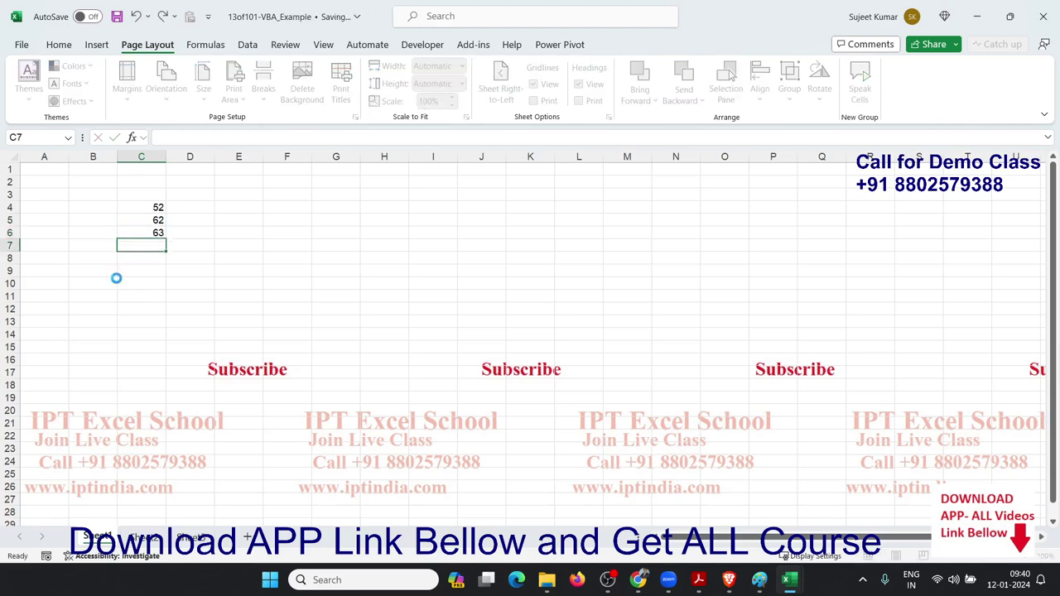
pyautogui.write('363')
pyautogui.press('Return')
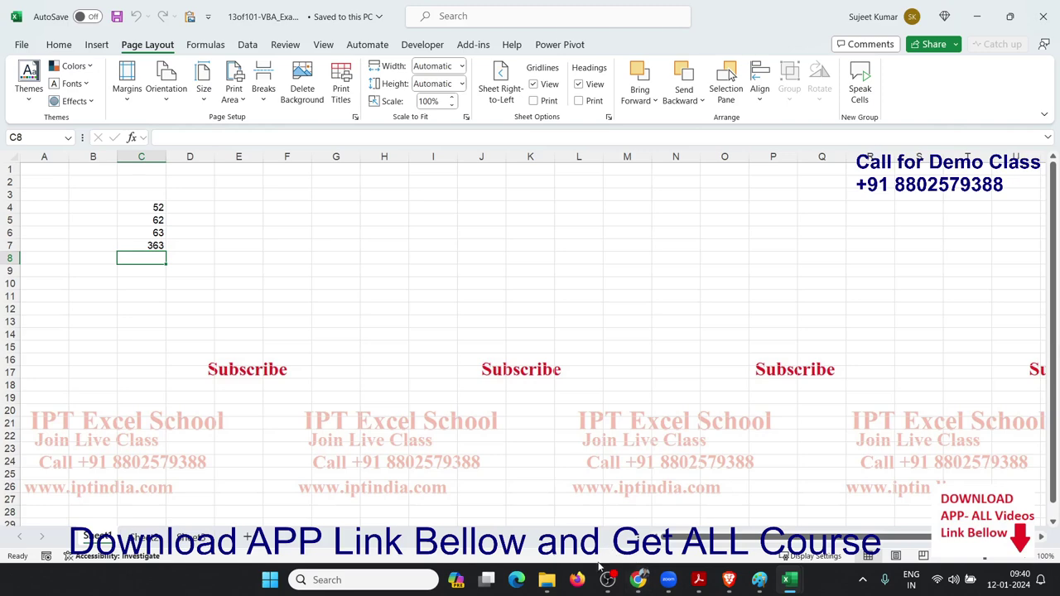
pyautogui.write('6526')
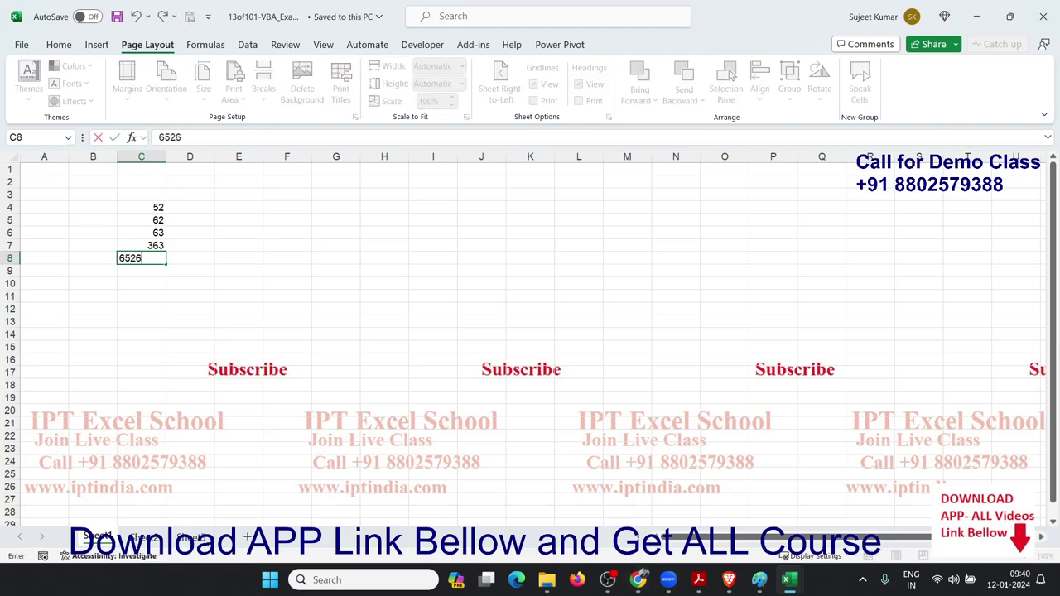
pyautogui.press('Return')
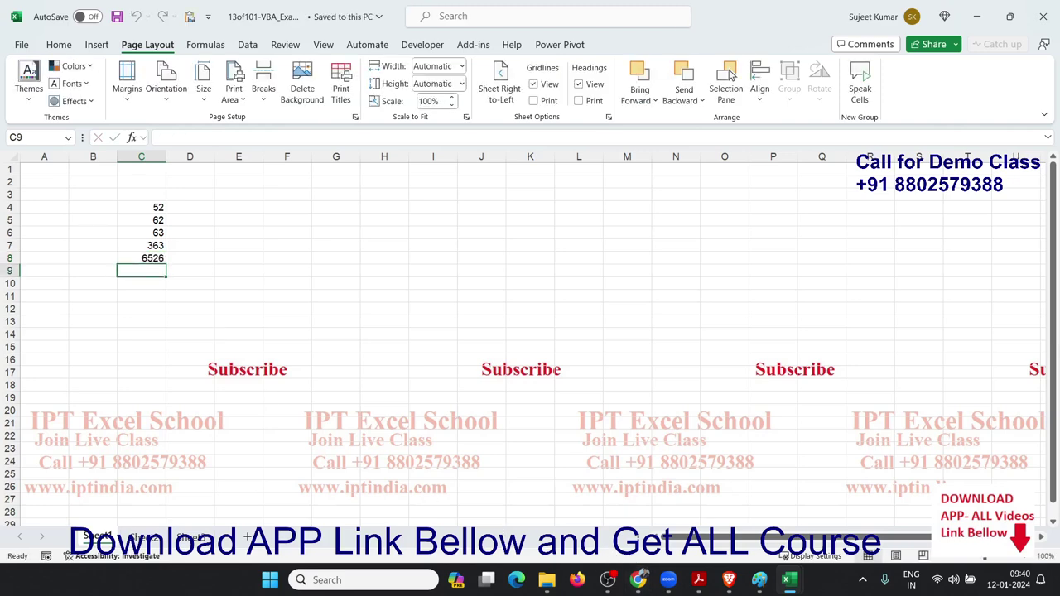
# Clear the test numbers from column C, leaving C6 selected.
pyautogui.moveTo(157, 198); pyautogui.dragTo(155, 270)
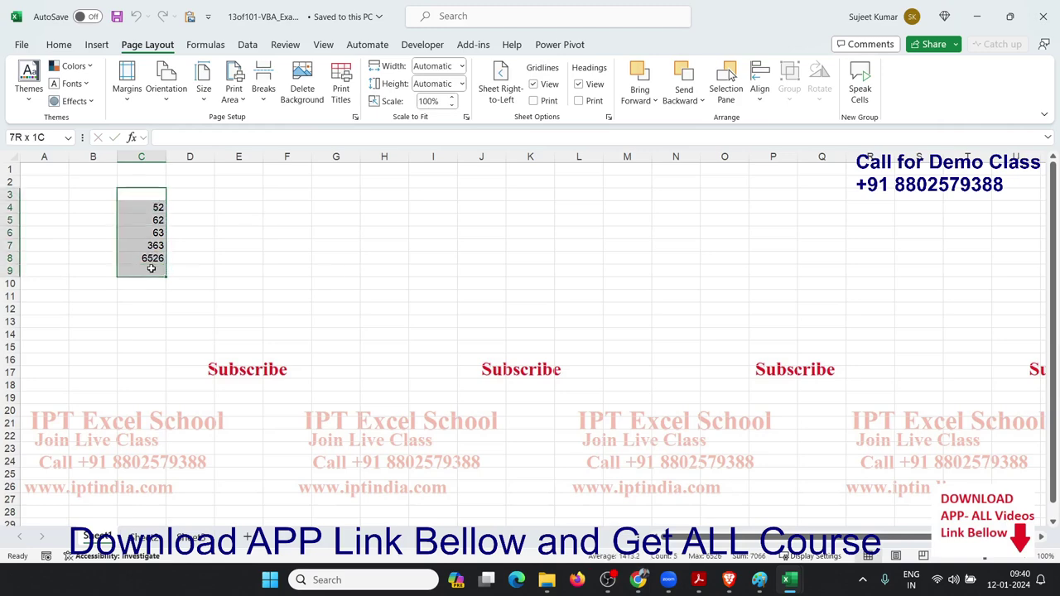
pyautogui.press('Delete')
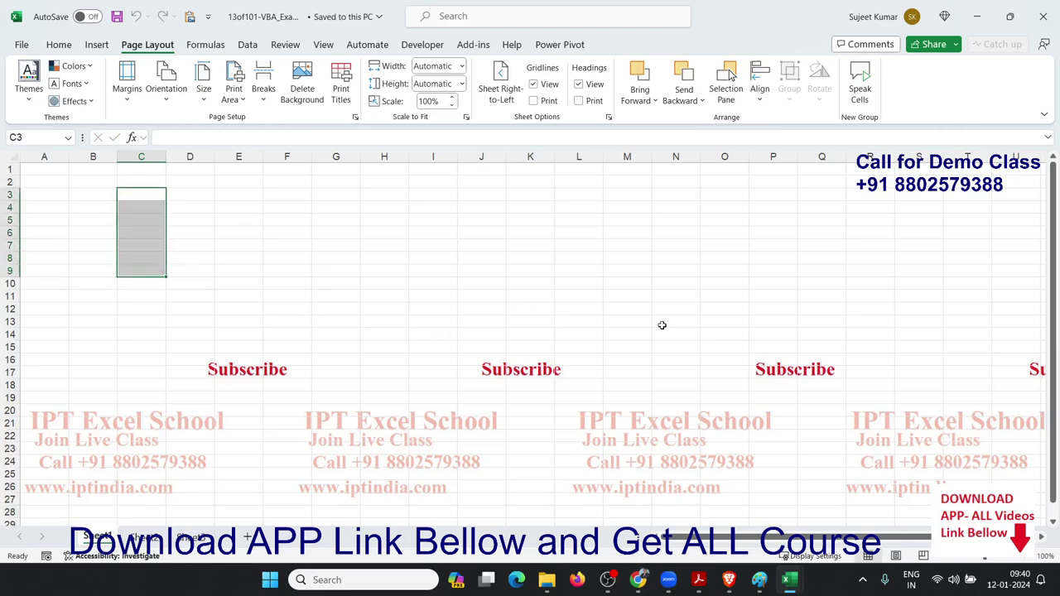
pyautogui.moveTo(878, 461); pyautogui.dragTo(25, 164)
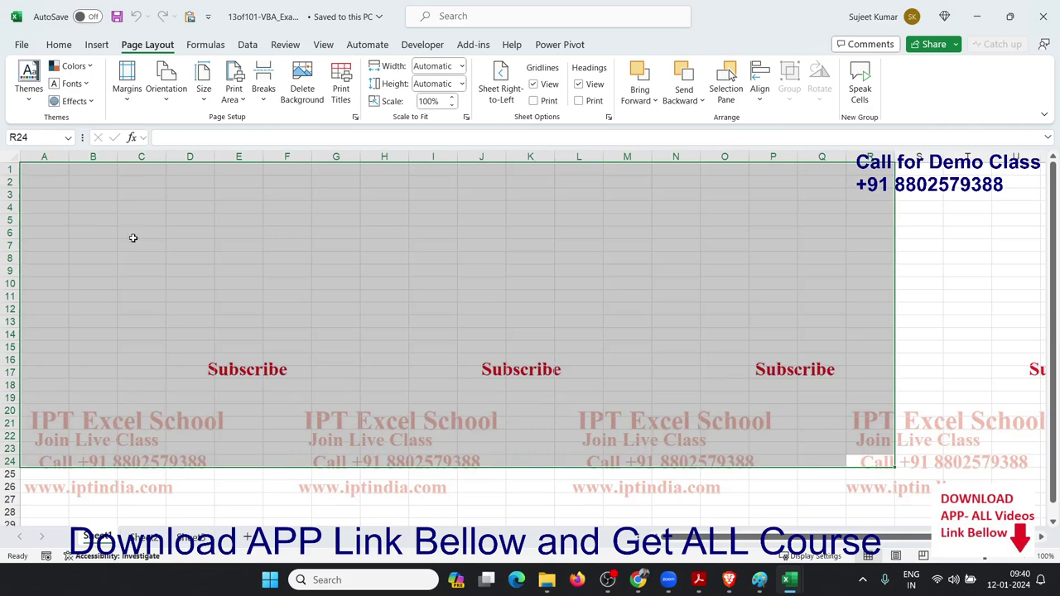
pyautogui.click(130, 235)
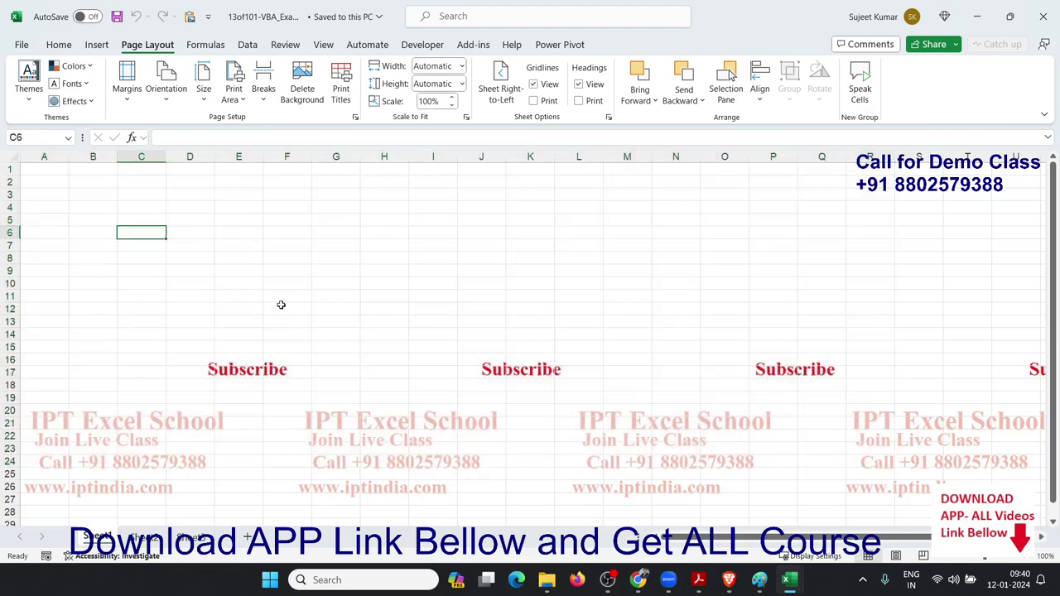
# Insert a blank line above ActiveWorkbook.Save in the macro and return to the worksheet.
pyautogui.hotkey('alt', 'F11')
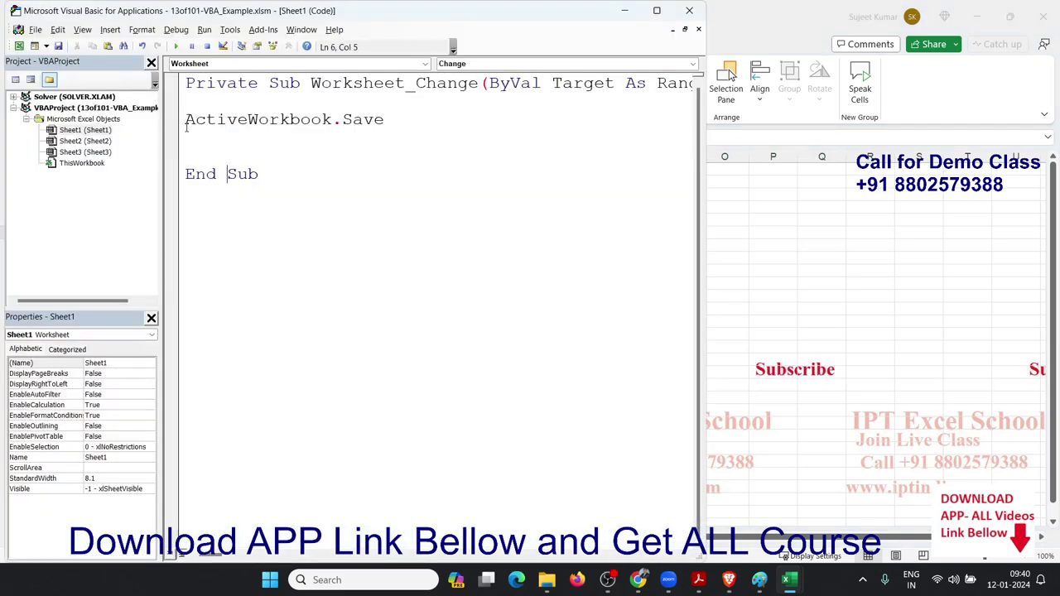
pyautogui.click(179, 102)
pyautogui.press('Return')
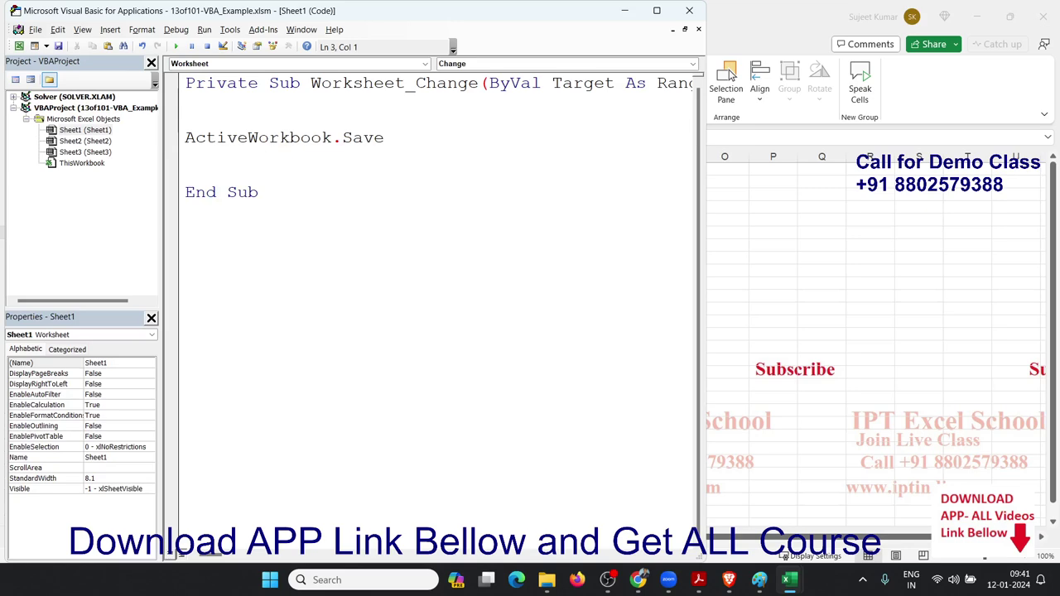
pyautogui.hotkey('alt', 'F11')
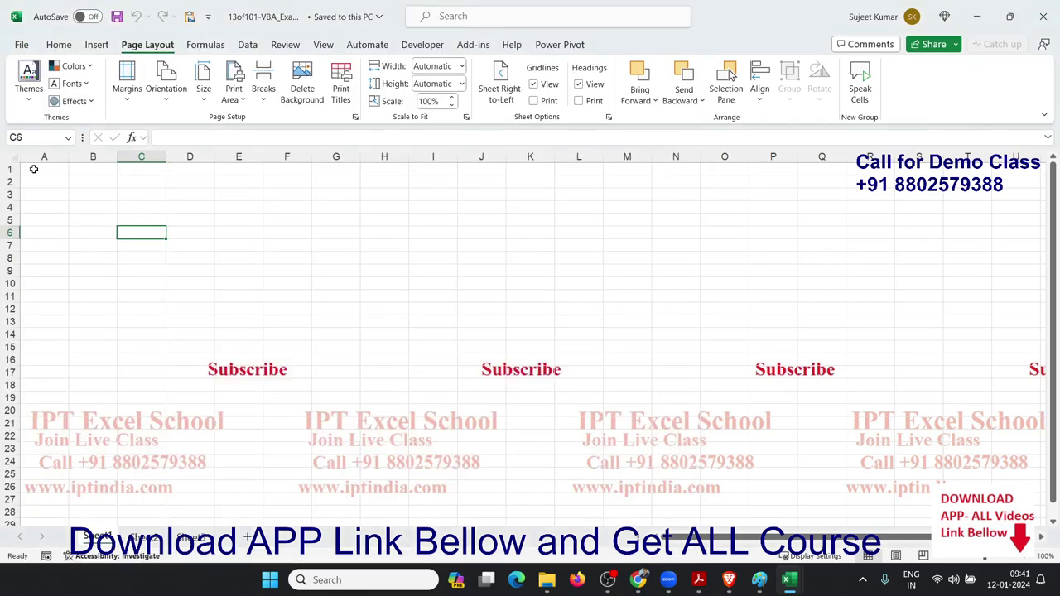
# Move cell H17 to H21, then in the VBA editor add a blank line above ActiveWorkbook.Save.
pyautogui.click(33, 166)
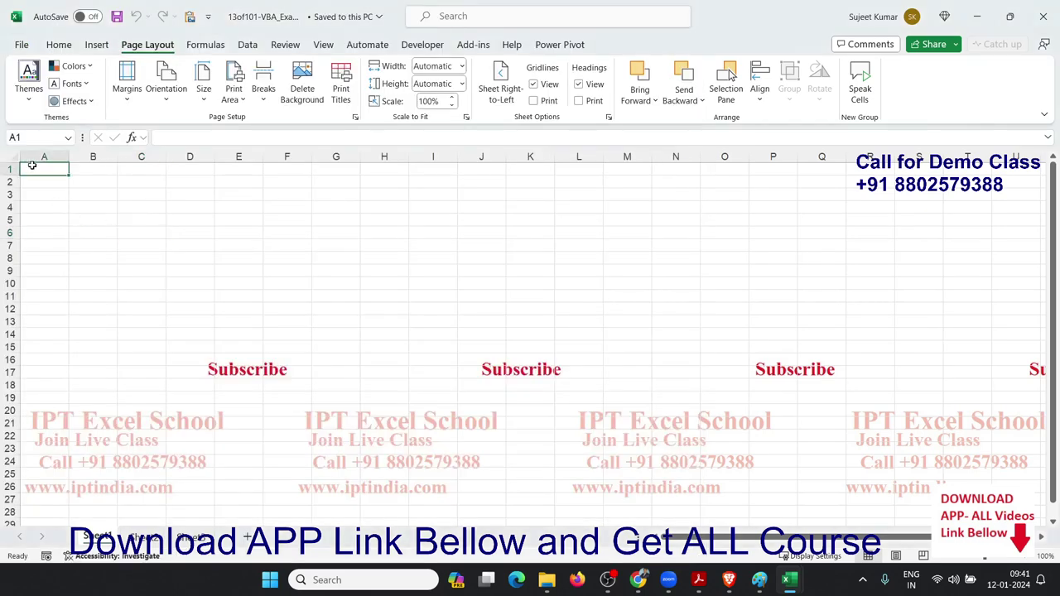
pyautogui.click(395, 369)
pyautogui.moveTo(393, 392); pyautogui.dragTo(393, 418)
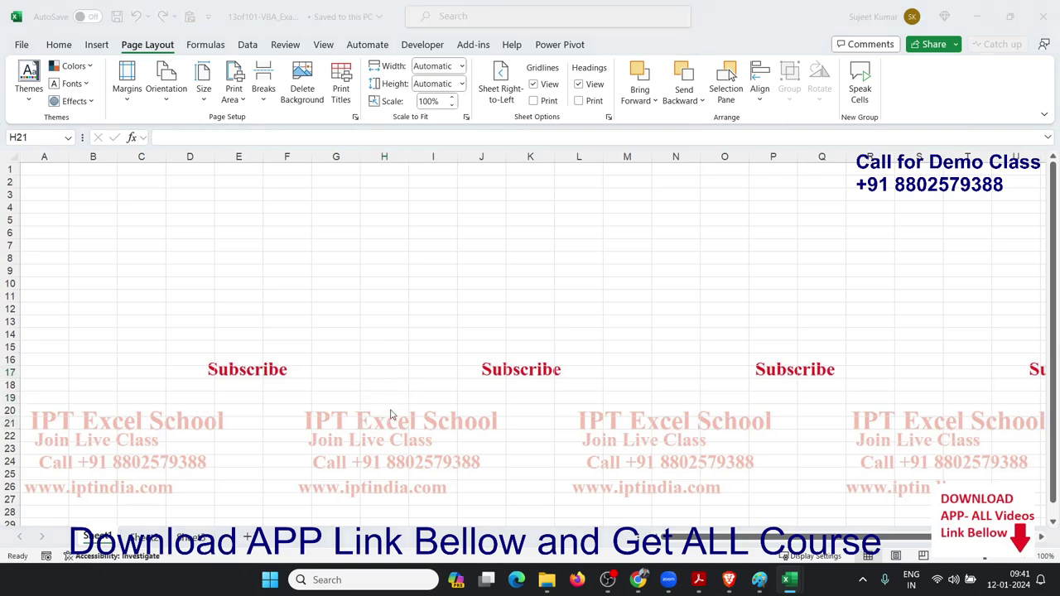
pyautogui.hotkey('alt', 'F11')
pyautogui.press('Return')
pyautogui.press('Return')
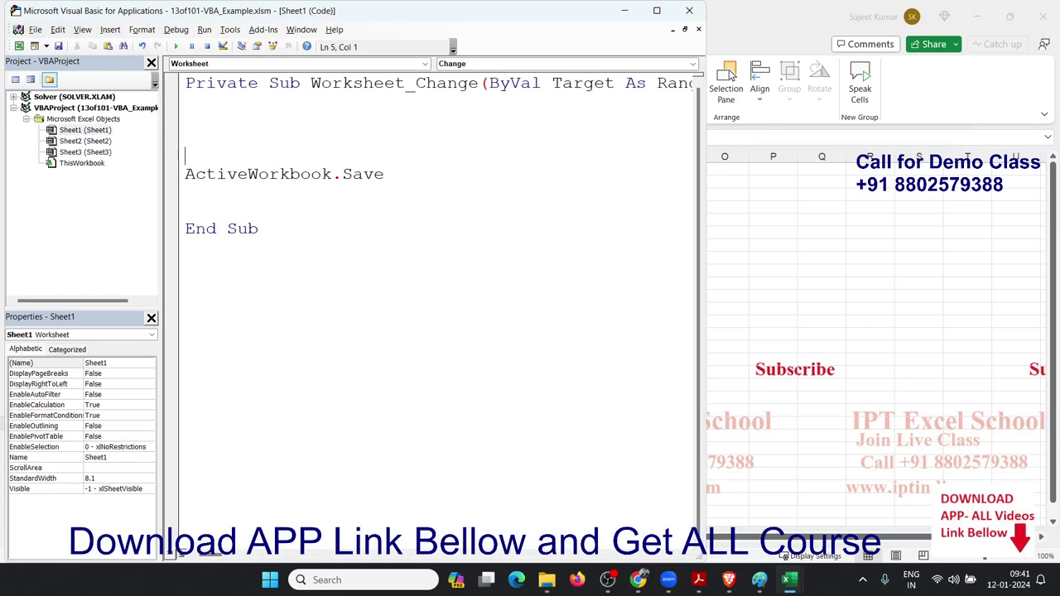
# Write the line If Intersect(Target, Range("A1:H10")) Is Nothing Then above the save.
pyautogui.press('Up')
pyautogui.press('Up')
pyautogui.write('if')
pyautogui.write(' inter')
pyautogui.write('sec')
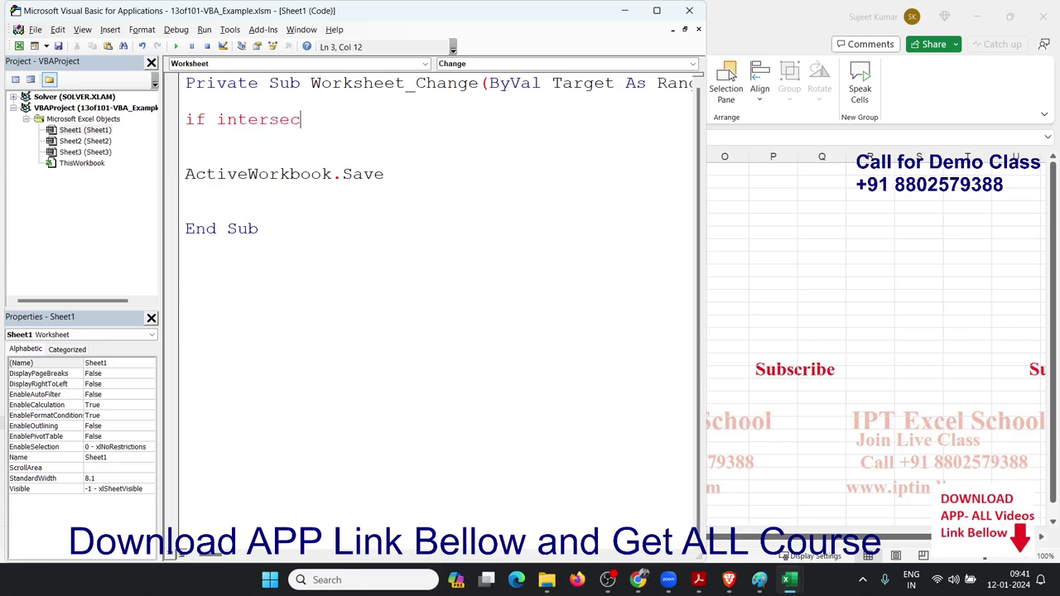
pyautogui.write('t(')
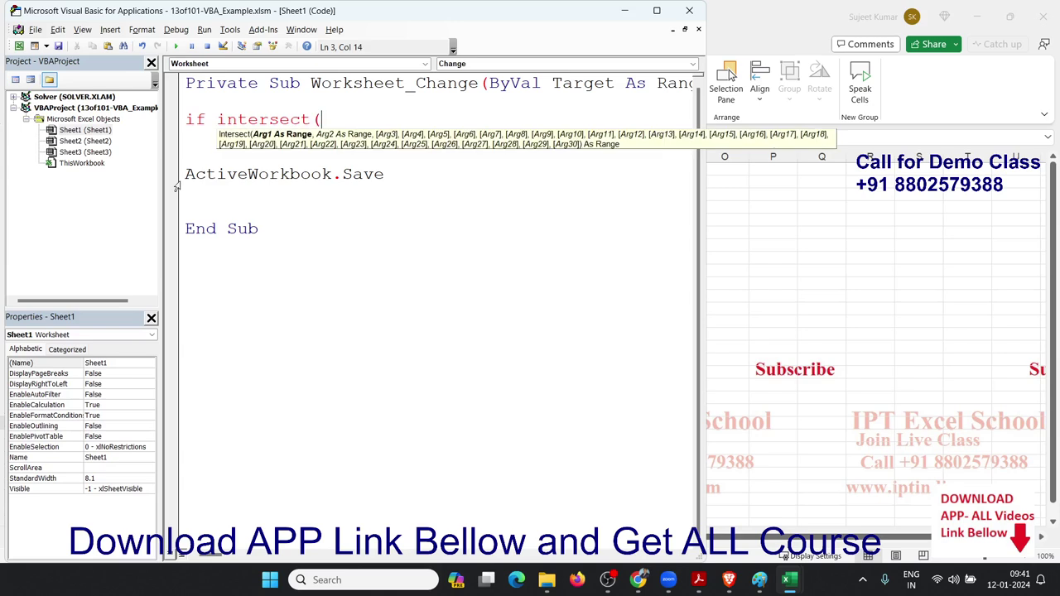
pyautogui.click(567, 87)
pyautogui.press('Return')
pyautogui.doubleClick(567, 88)
pyautogui.hotkey('ctrl', 'c')
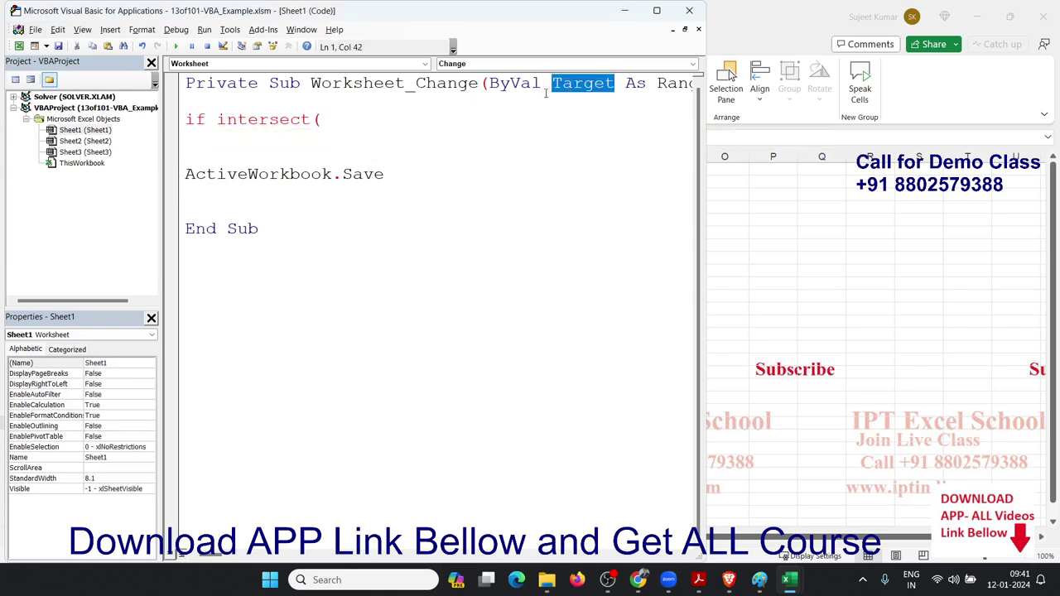
pyautogui.click(357, 121)
pyautogui.hotkey('ctrl', 'v')
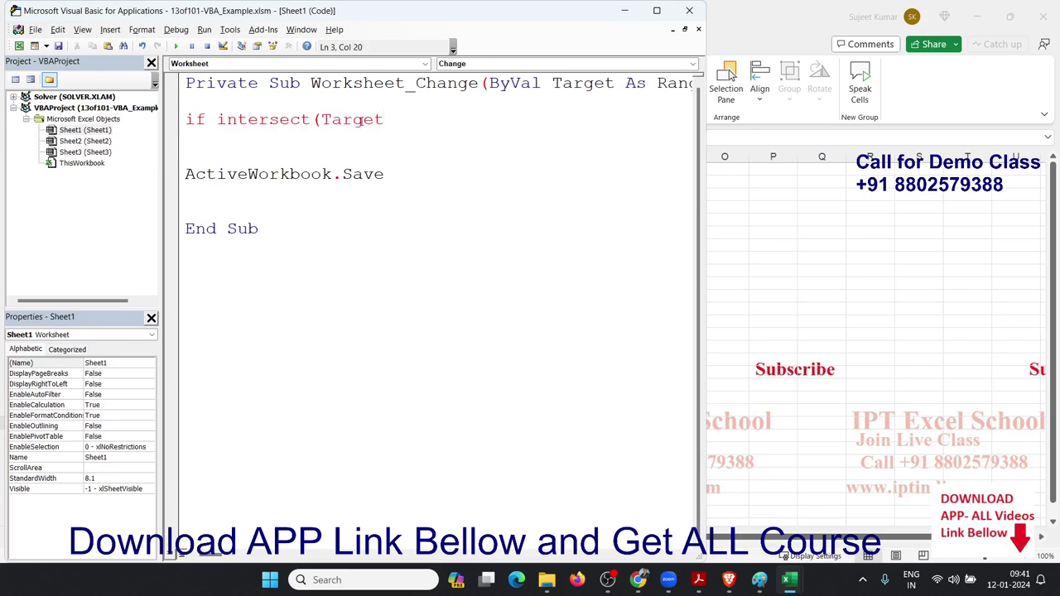
pyautogui.write(',range')
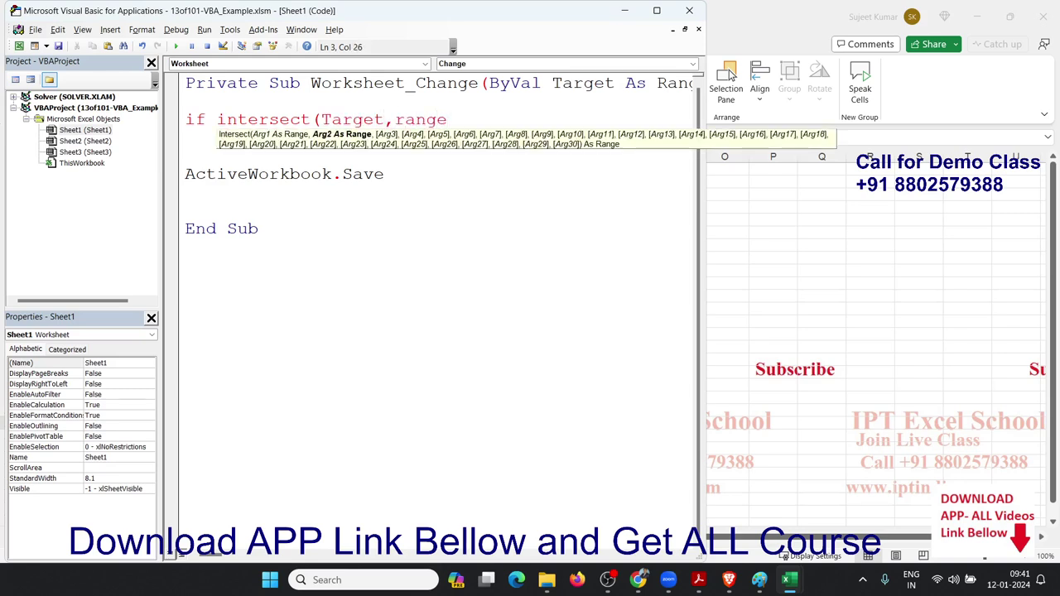
pyautogui.write('("A')
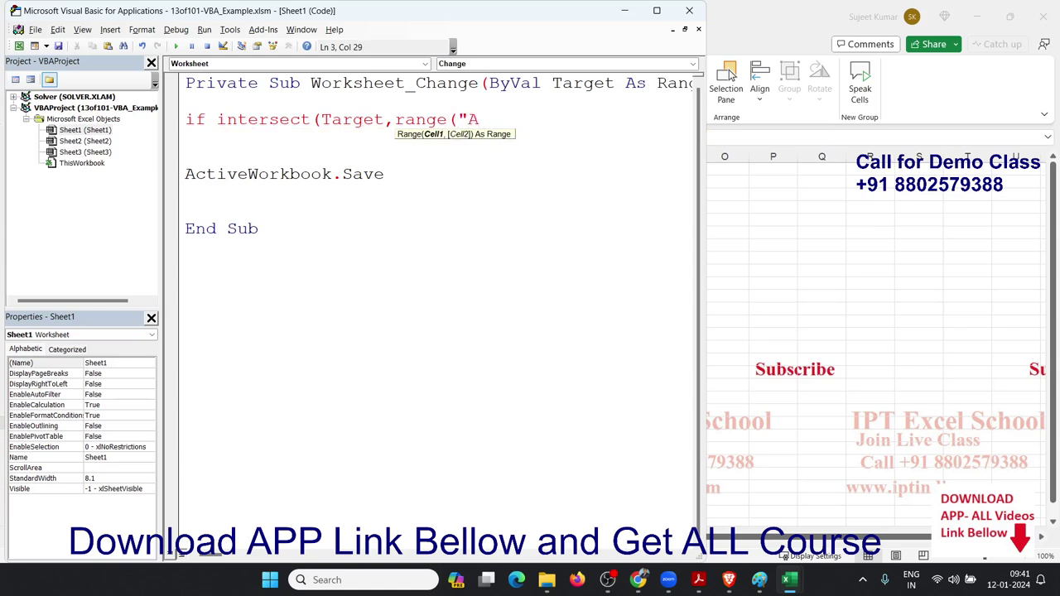
pyautogui.write('1:H10")')
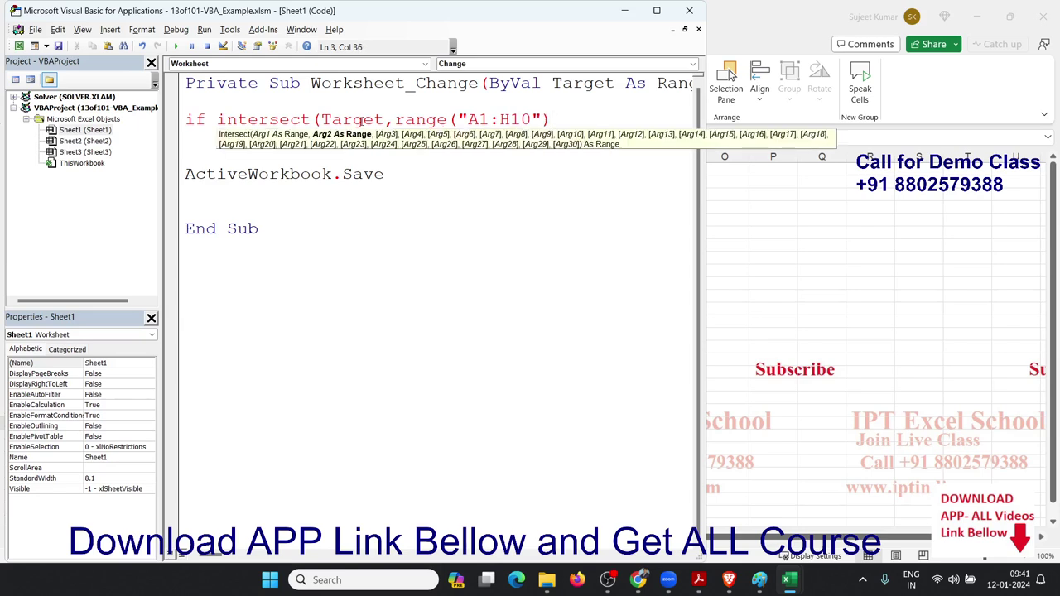
pyautogui.write(')')
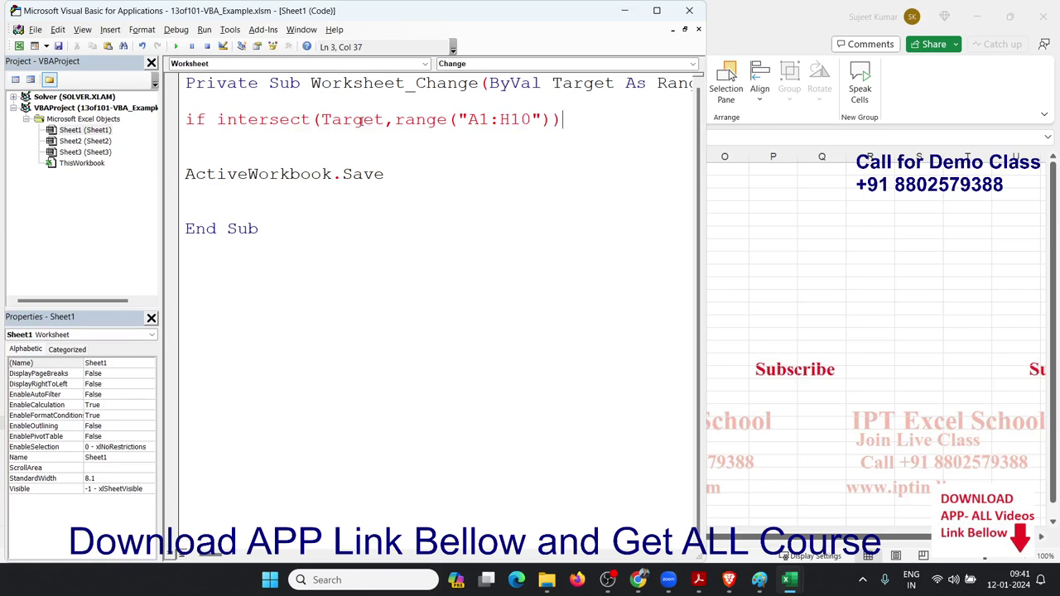
pyautogui.write(' u')
pyautogui.press('BackSpace')
pyautogui.write('is n')
pyautogui.write('othing ')
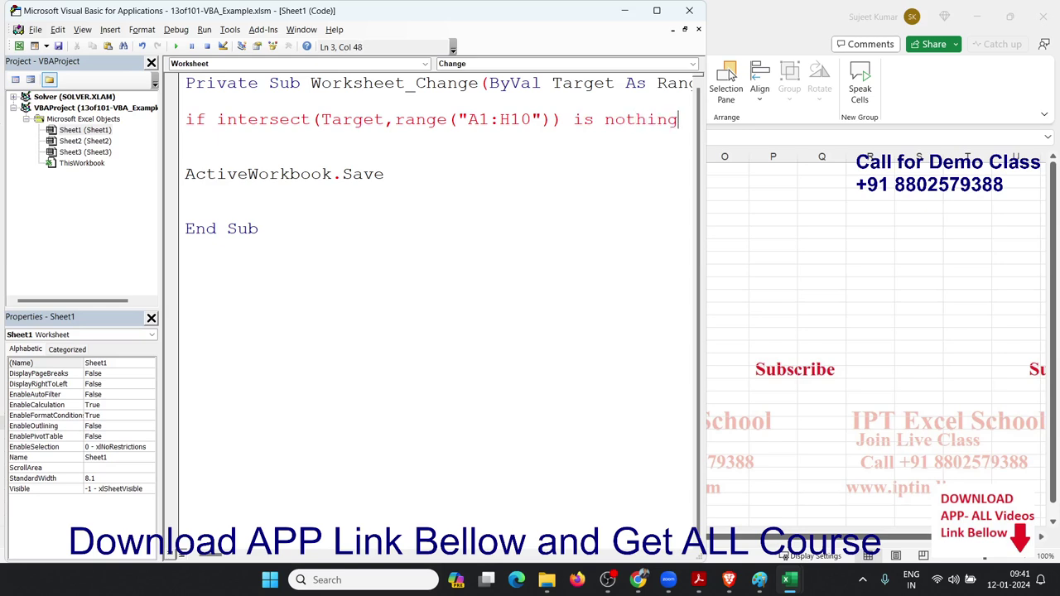
pyautogui.write('then')
# Add Exit Sub and Else before ActiveWorkbook.Save and End If after it.
pyautogui.press('Return')
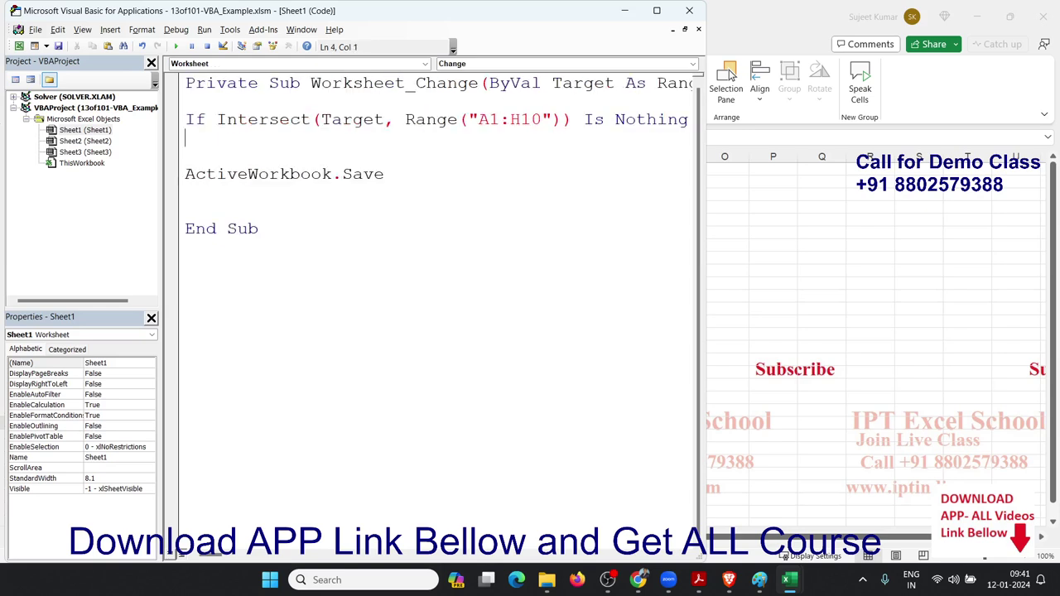
pyautogui.write('exit ')
pyautogui.write('sub')
pyautogui.press('Return')
pyautogui.write('else')
pyautogui.press('Return')
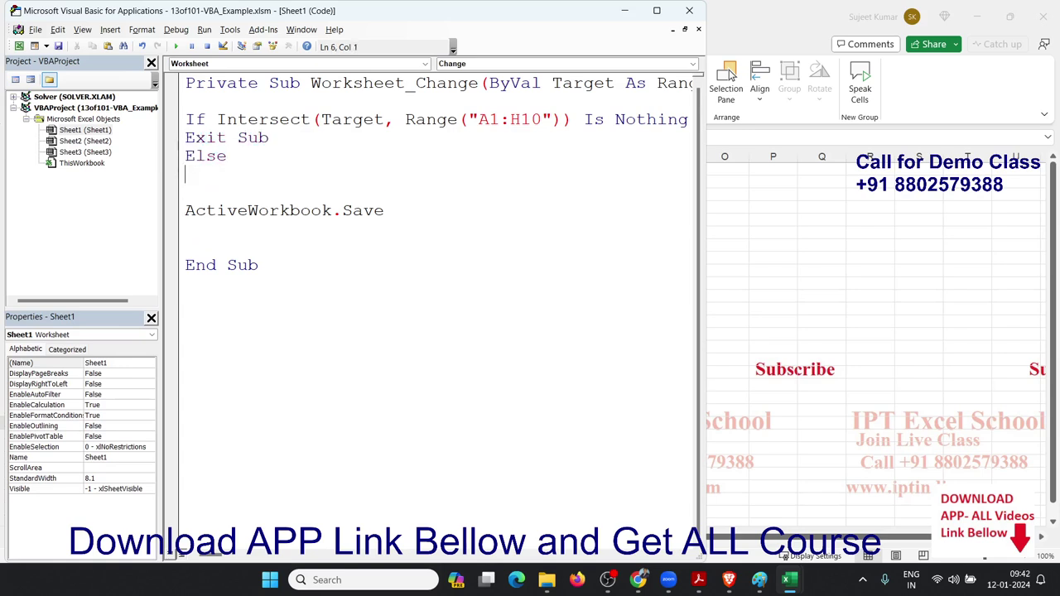
pyautogui.press('Delete')
pyautogui.press('Delete')
pyautogui.press('Down')
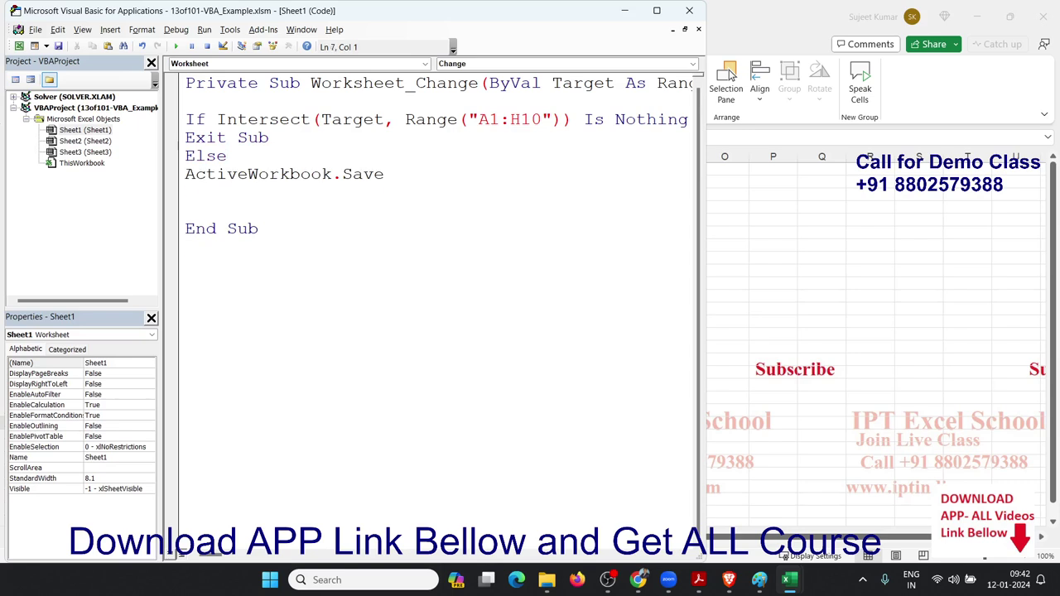
pyautogui.write('end if')
pyautogui.press('Up')
# Back in Excel, enter 55 and 65 in C6:C7, 65 in K25, and 52 in E27.
pyautogui.click(746, 256)
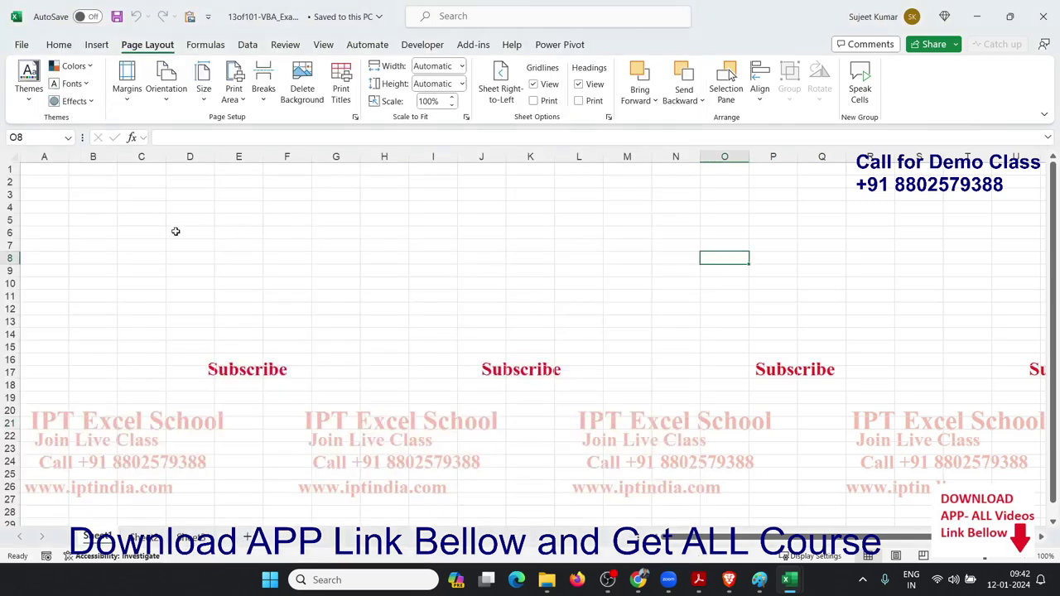
pyautogui.click(160, 231)
pyautogui.write('55')
pyautogui.press('Return')
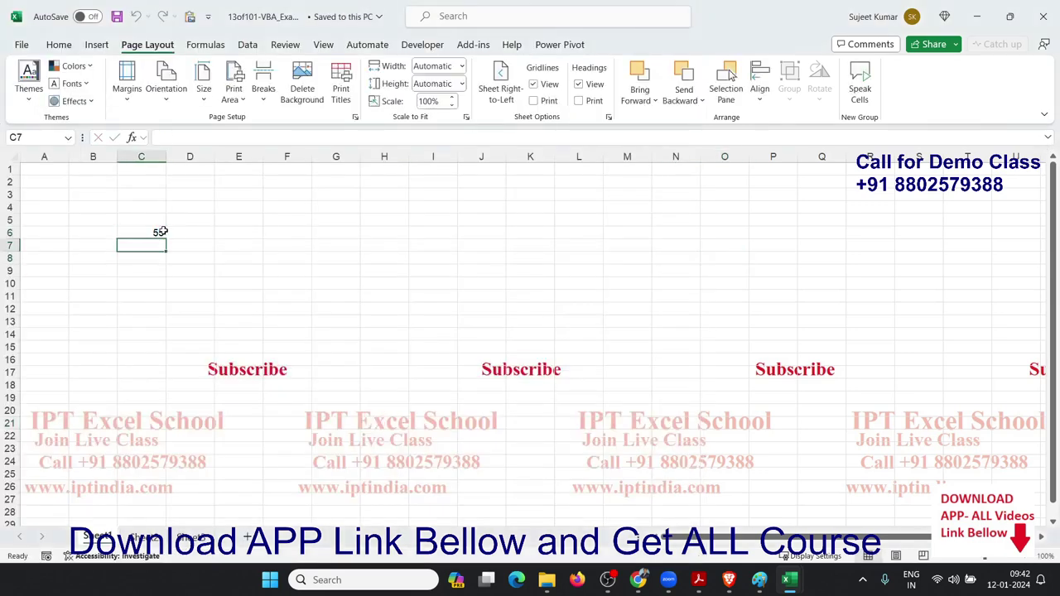
pyautogui.write('65')
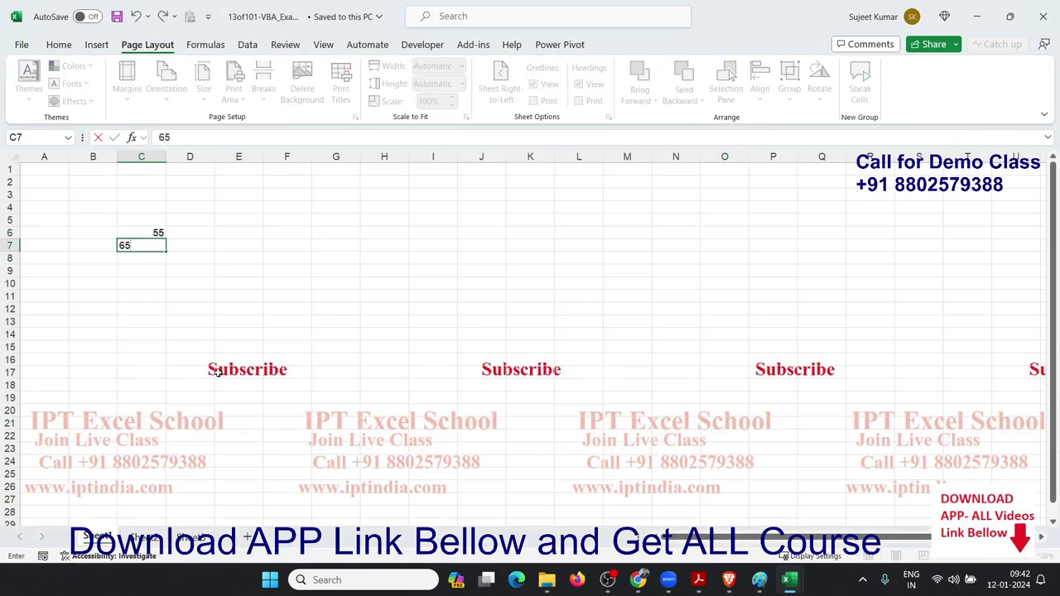
pyautogui.press('Return')
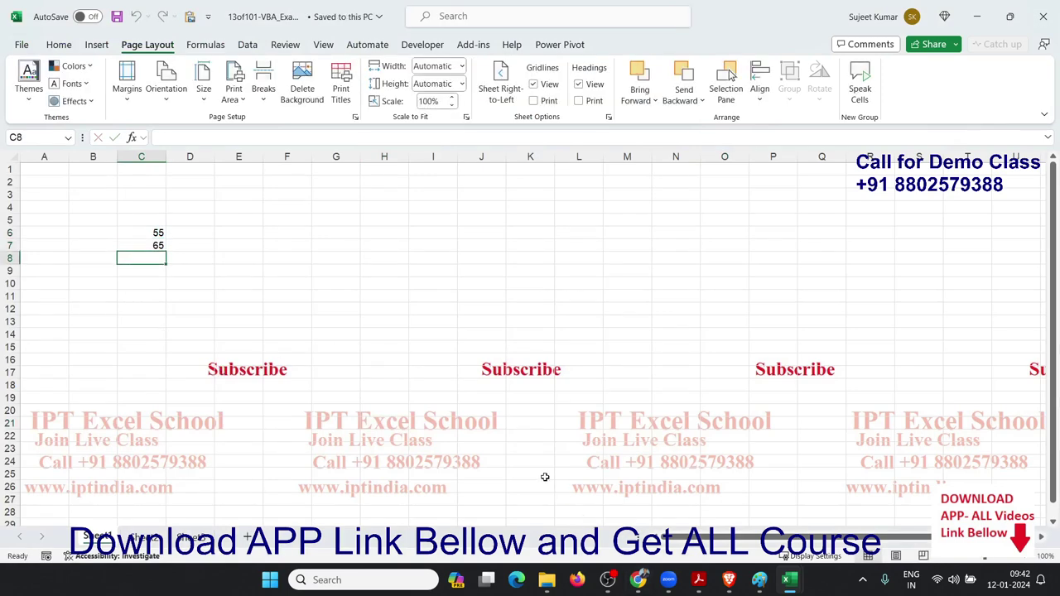
pyautogui.click(545, 477)
pyautogui.write('65')
pyautogui.press('Return')
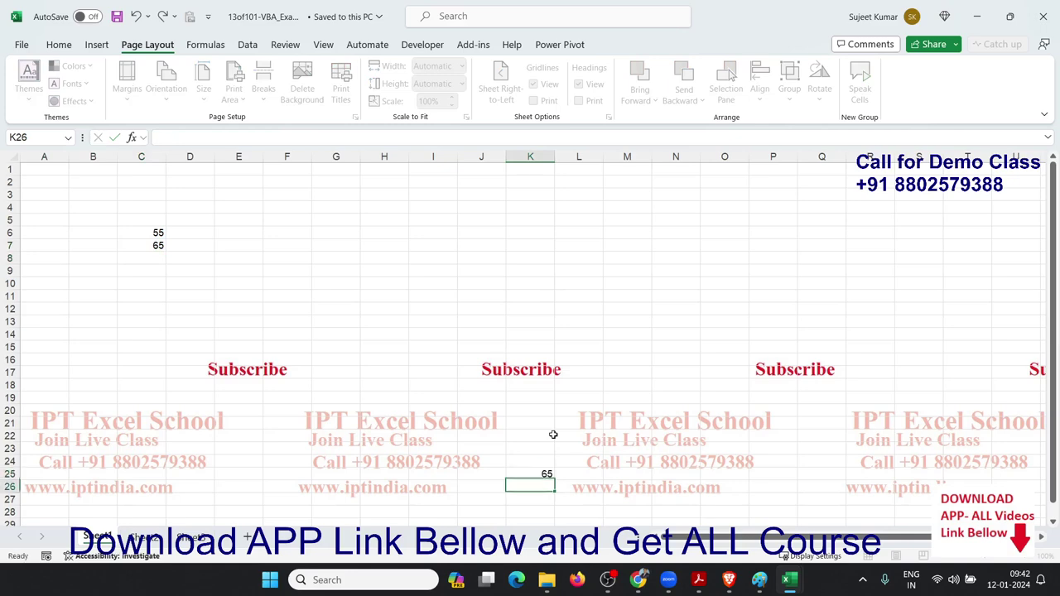
pyautogui.click(227, 503)
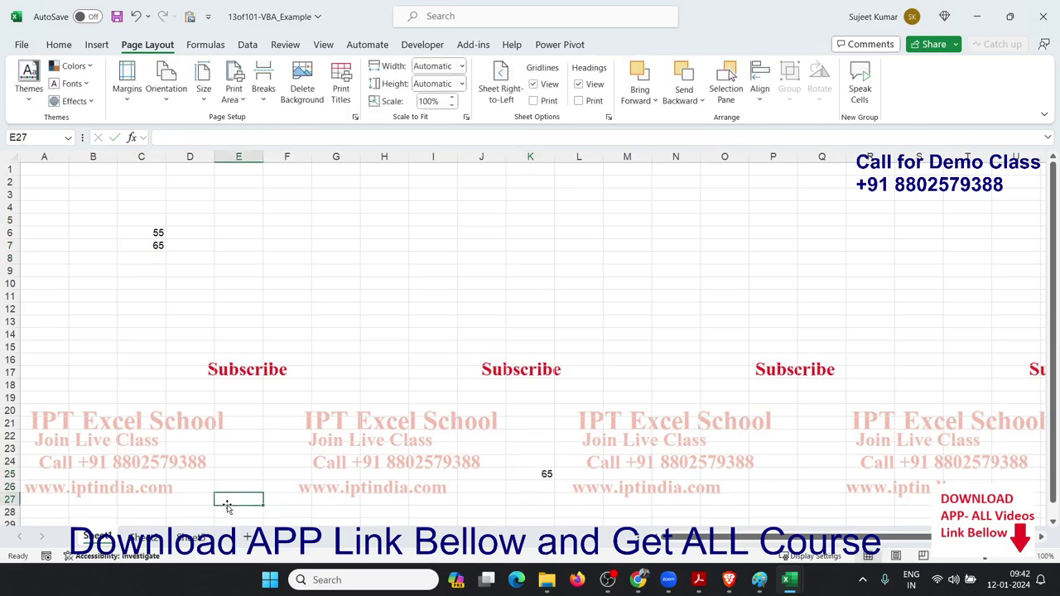
pyautogui.write('52')
pyautogui.press('Return')
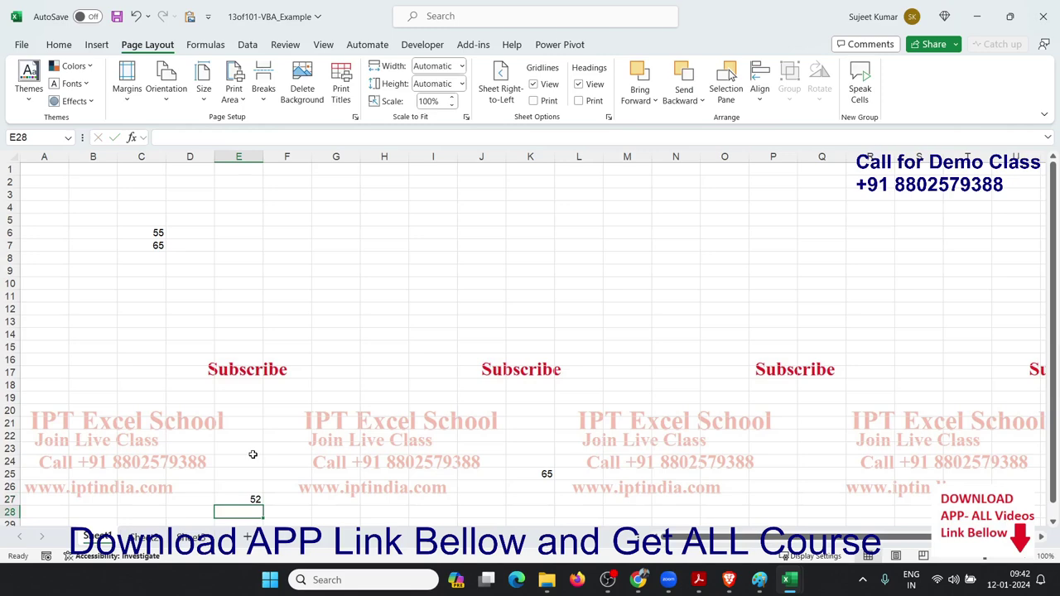
# Enter 52, 65, 65 and 52 in C9:C12, then return to the VBA editor.
pyautogui.click(127, 267)
pyautogui.write('52')
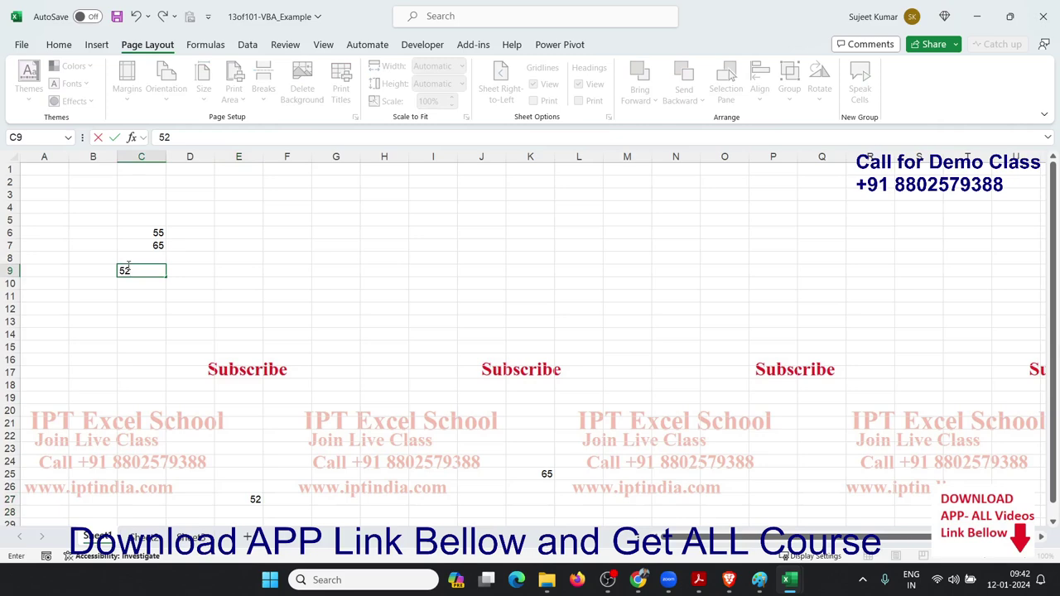
pyautogui.press('Return')
pyautogui.write('65')
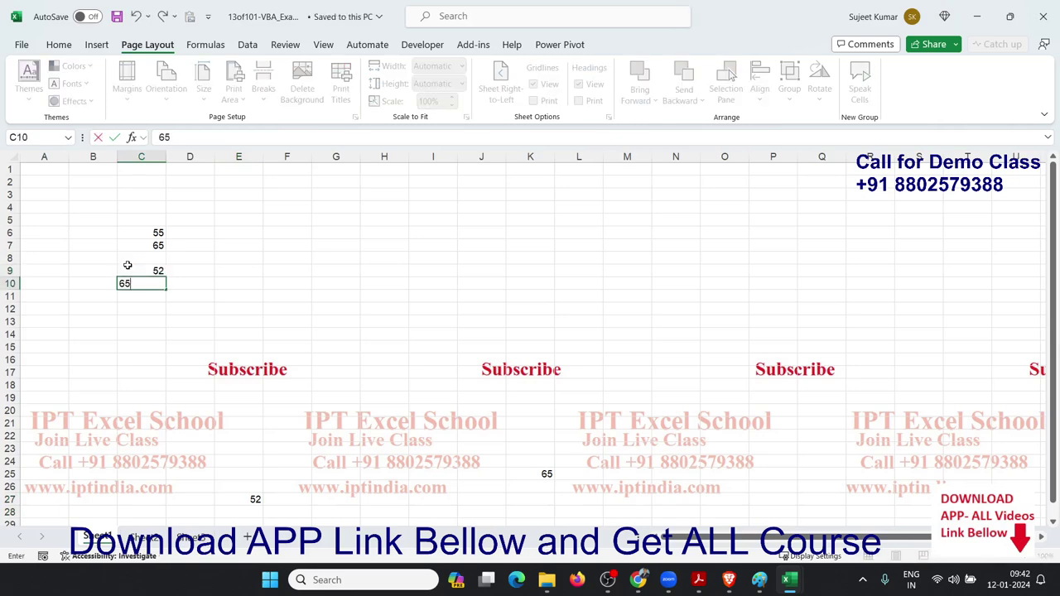
pyautogui.press('Return')
pyautogui.write('65')
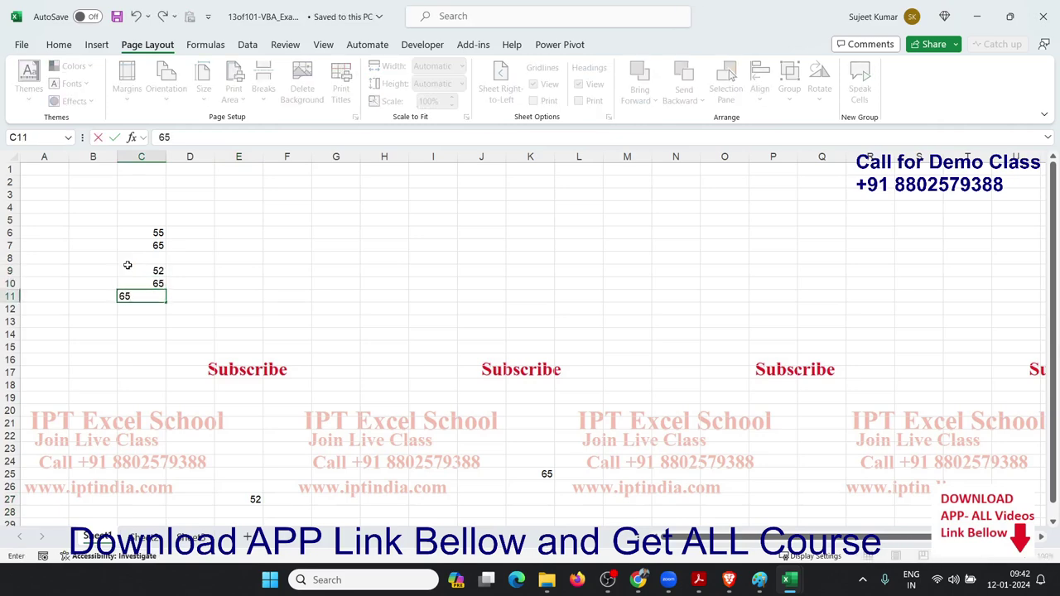
pyautogui.press('Return')
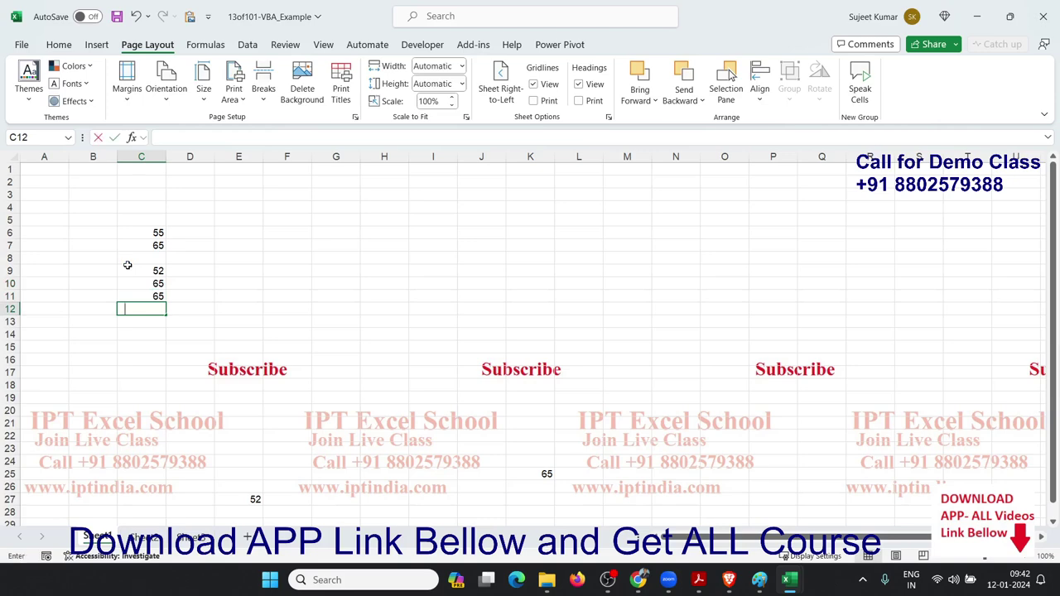
pyautogui.write('52')
pyautogui.press('Return')
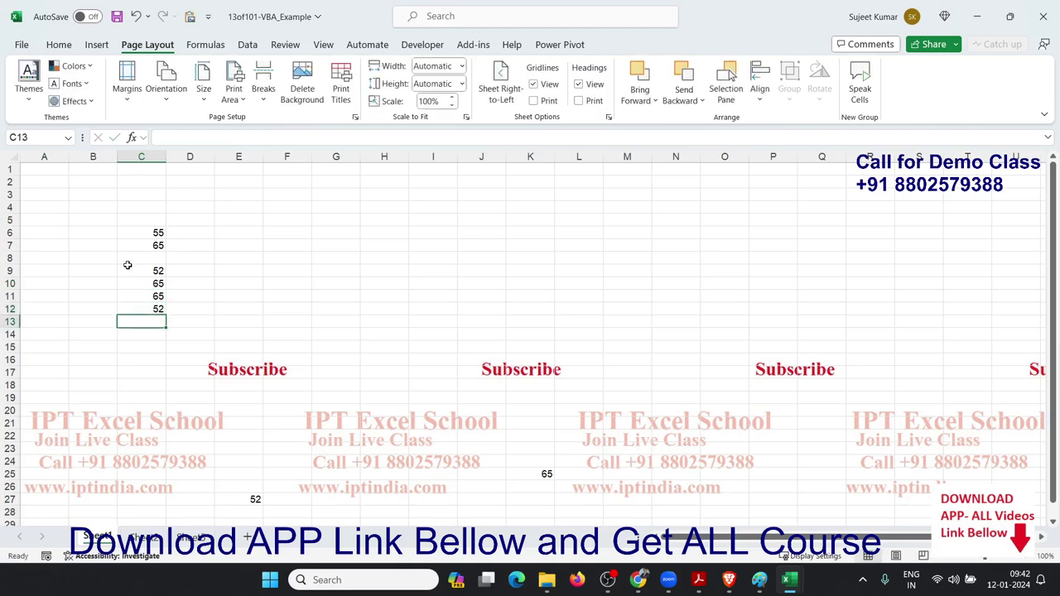
pyautogui.click(78, 256)
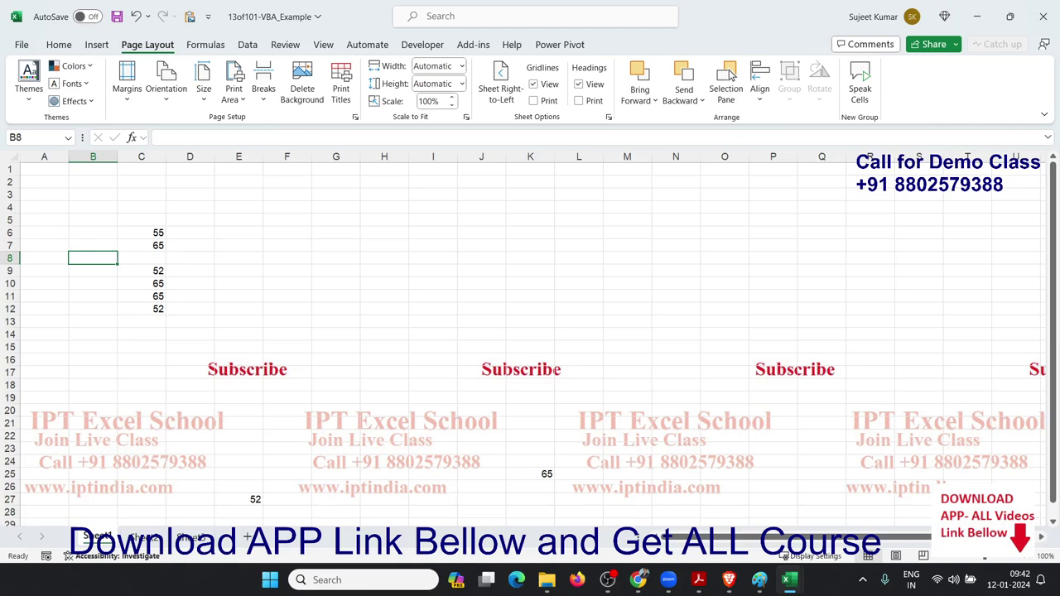
pyautogui.hotkey('alt', 'F11')
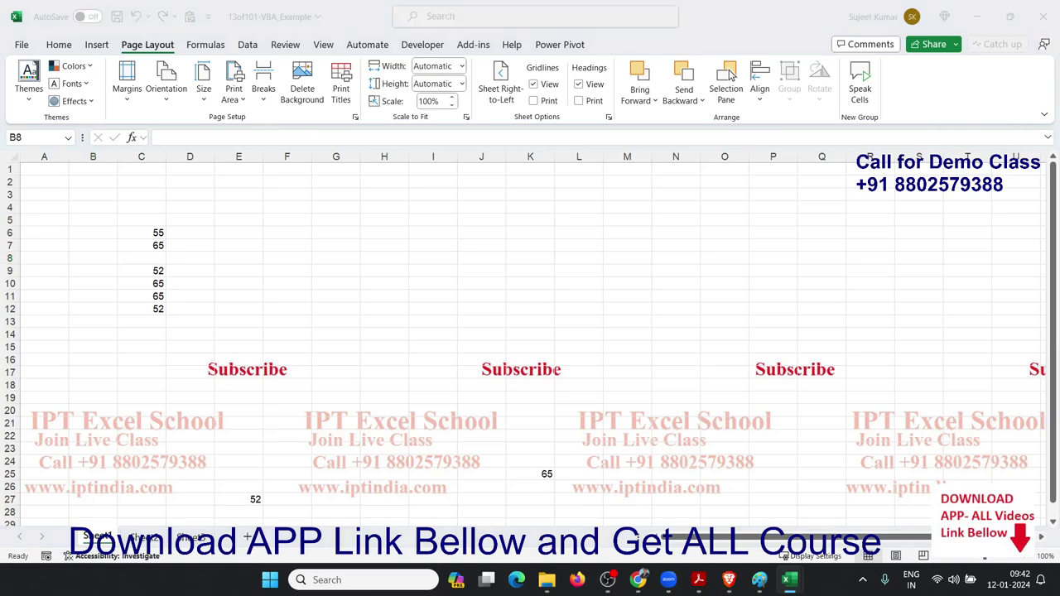
# Select the whole Worksheet_Change code, from below End Sub up to the first line.
pyautogui.click(380, 285)
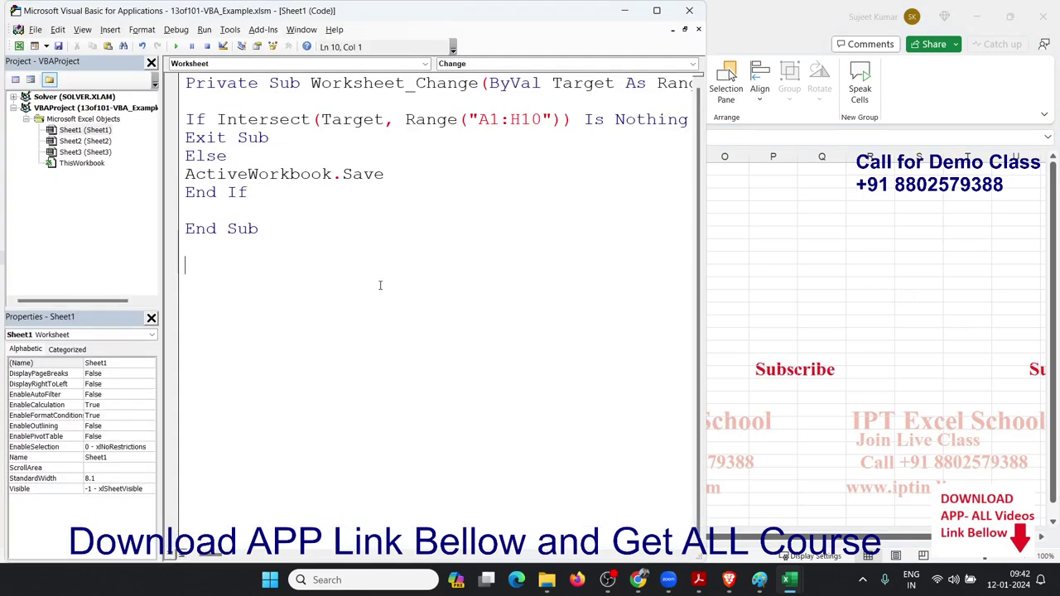
pyautogui.moveTo(344, 257); pyautogui.dragTo(168, 87)
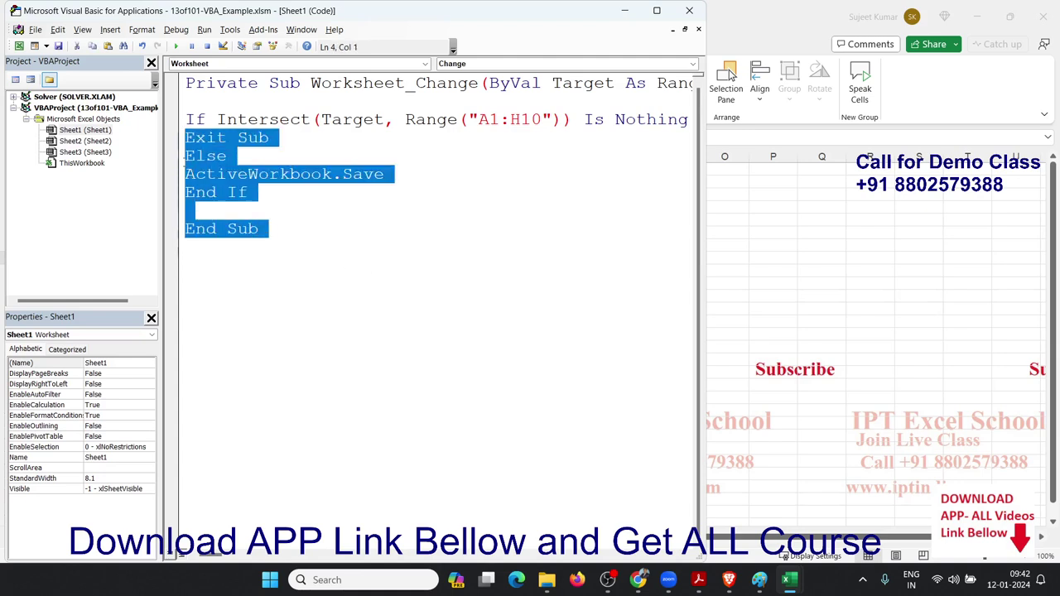